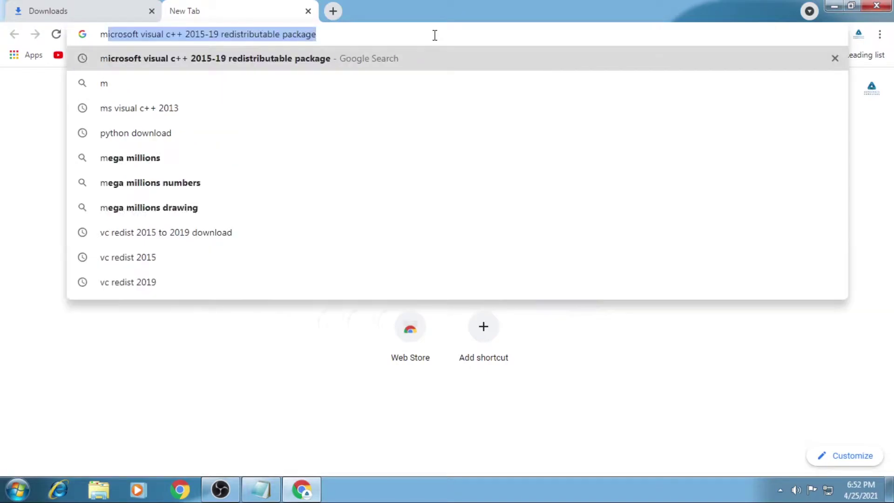
# Step: Start a new search for 'microsoft .net framework 4.5' in a fresh tab
pyautogui.write('ft ')
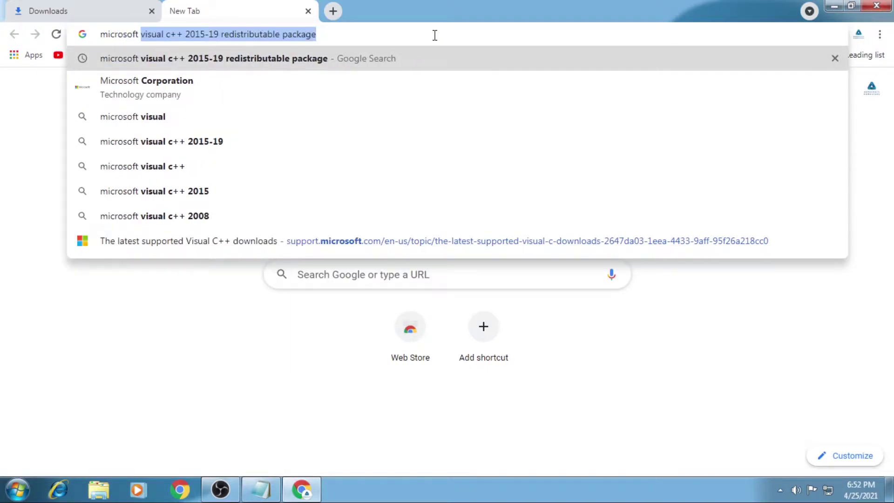
pyautogui.write('.net framework 4.5')
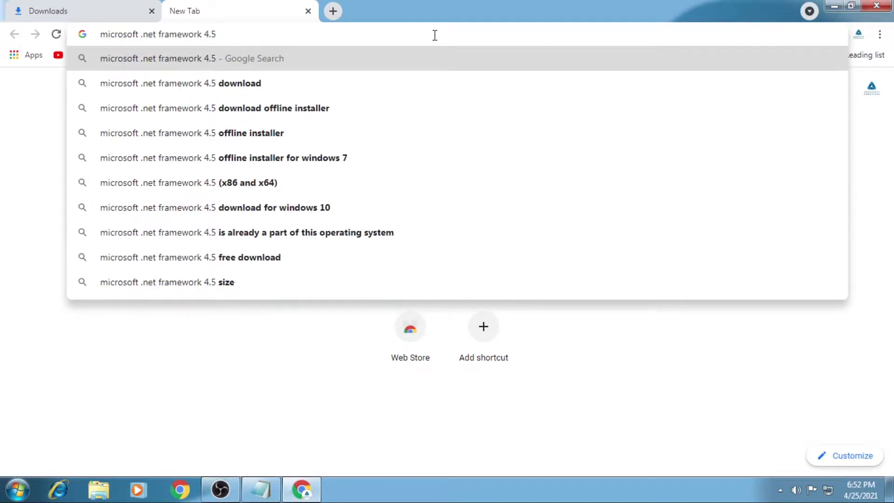
# Step: Search for 'microsoft .net framework 4.5.2' and open Microsoft's offline installer page
pyautogui.press('BackSpace')
pyautogui.write('.2')
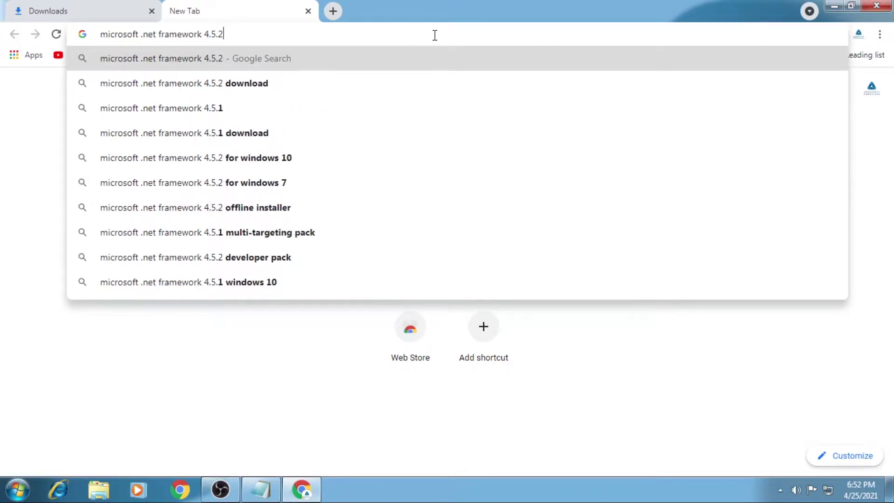
pyautogui.press('Return')
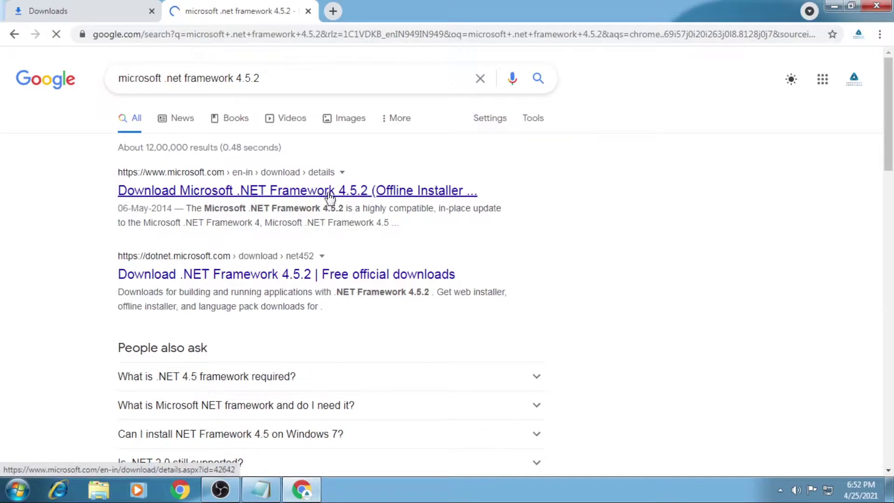
pyautogui.click(265, 198)
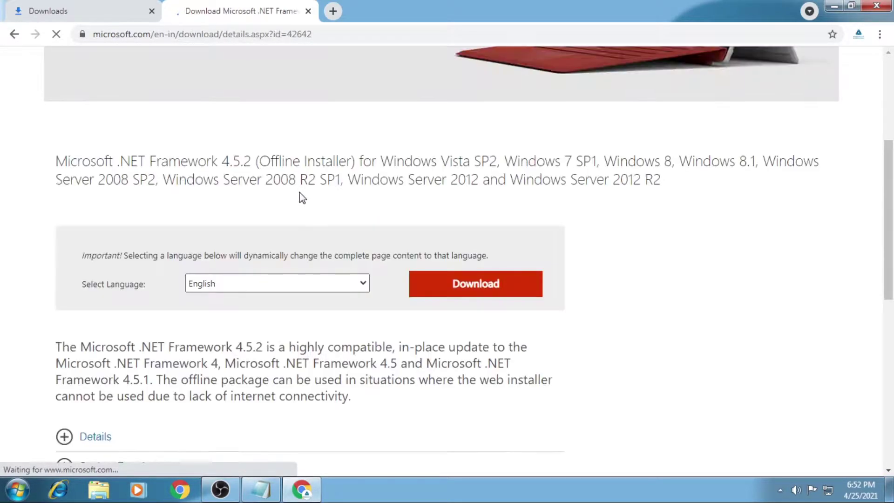
# Step: Download the .NET Framework 4.5.2 installer, check the downloads list, and open a blank tab
pyautogui.scroll(5, 300, 192)
pyautogui.scroll(-4, 257, 200)
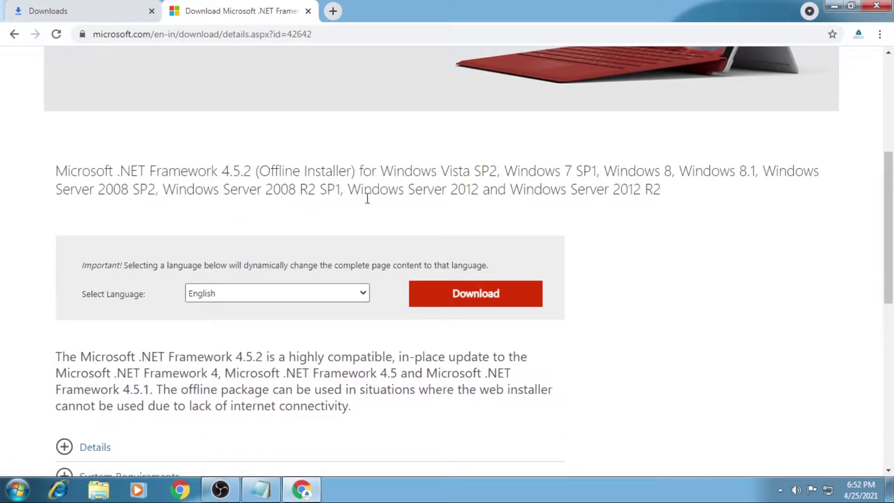
pyautogui.scroll(-3, 431, 270)
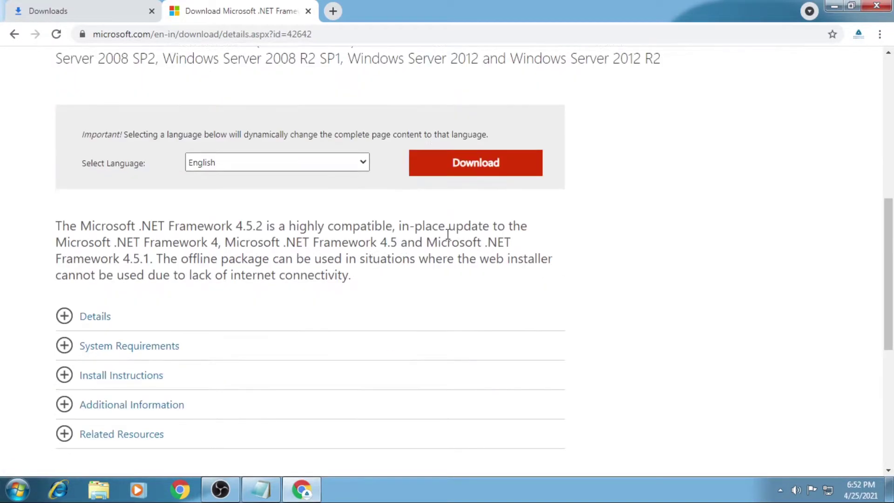
pyautogui.click(480, 168)
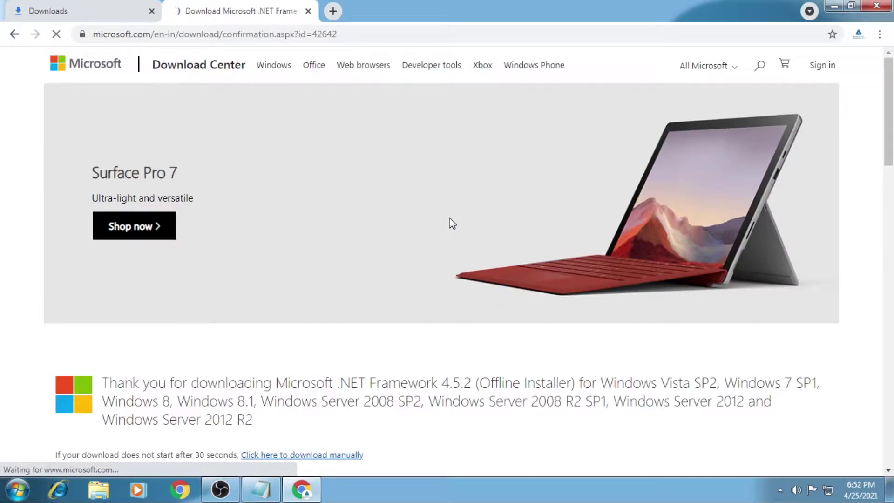
pyautogui.scroll(-5, 335, 247)
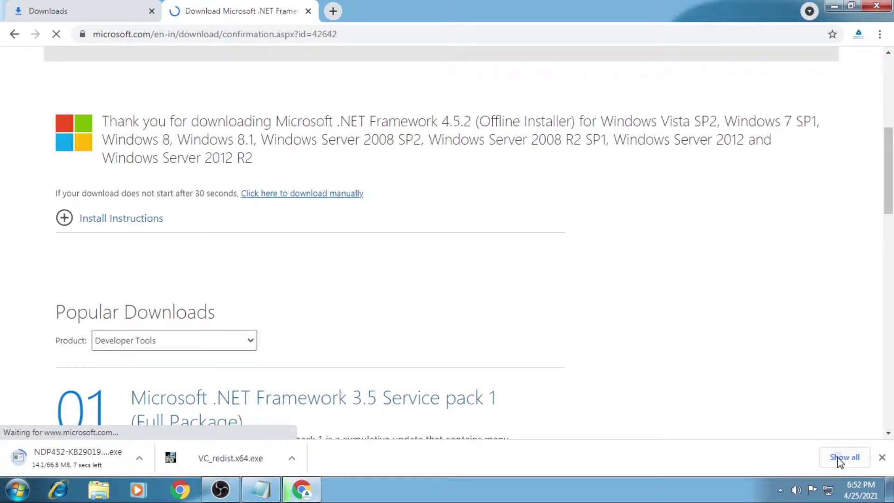
pyautogui.click(842, 457)
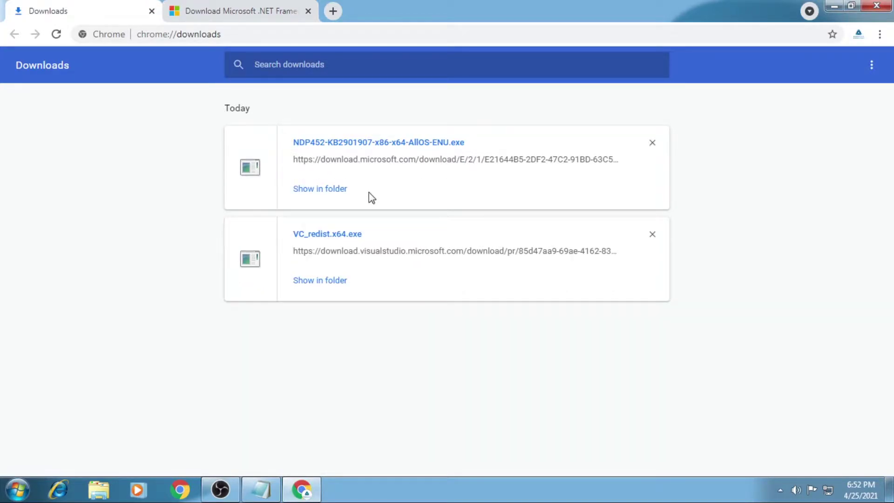
pyautogui.click(333, 10)
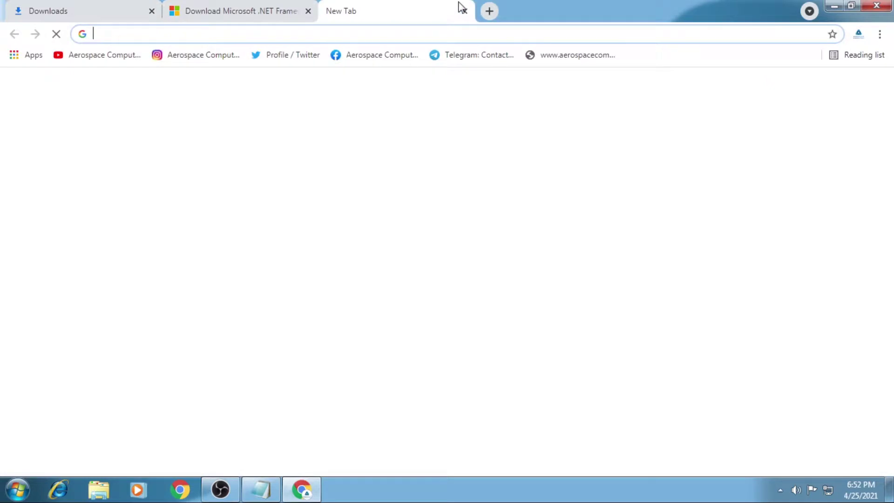
# Step: Search 'python download' and open the python.org downloads page
pyautogui.write('python download')
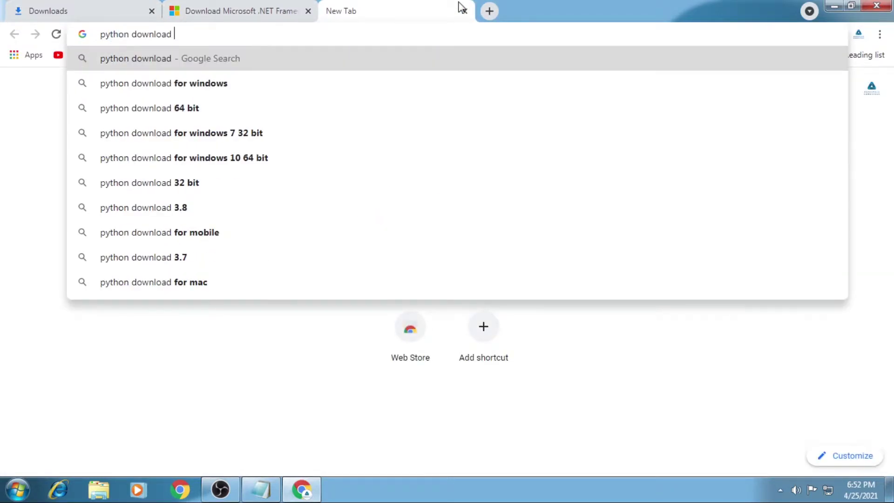
pyautogui.press('Return')
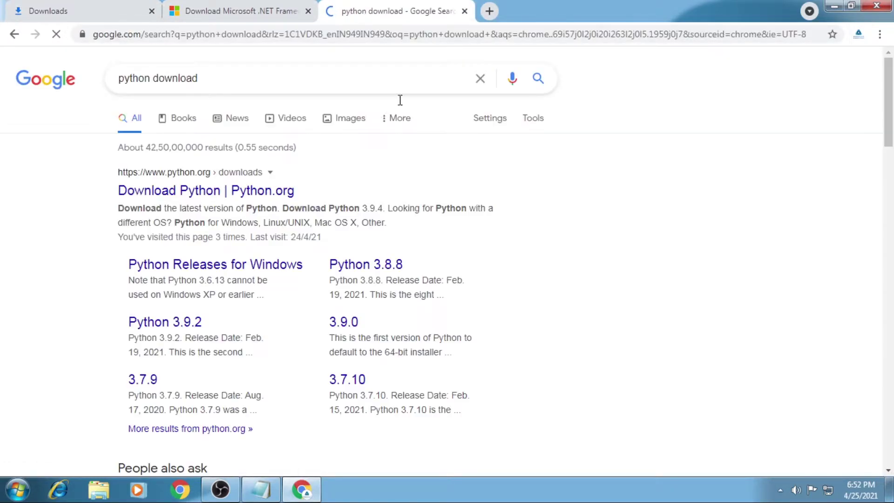
pyautogui.click(200, 195)
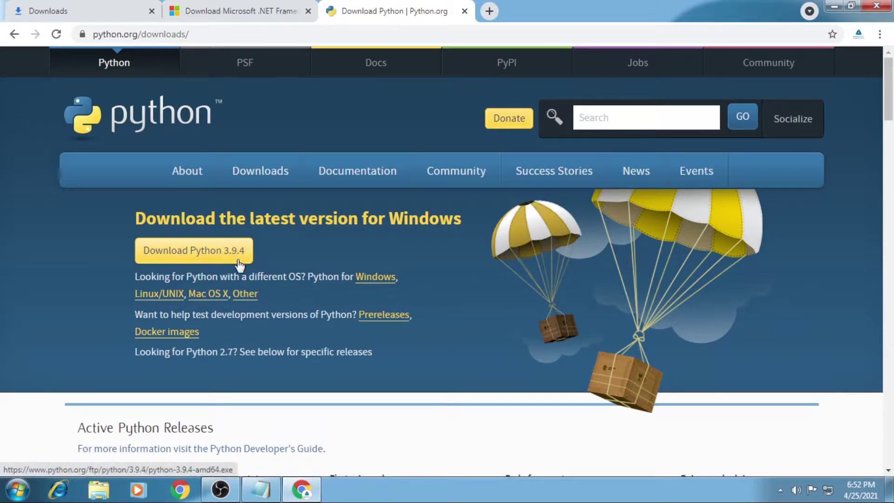
pyautogui.scroll(-8, 289, 255)
pyautogui.scroll(-5, 289, 254)
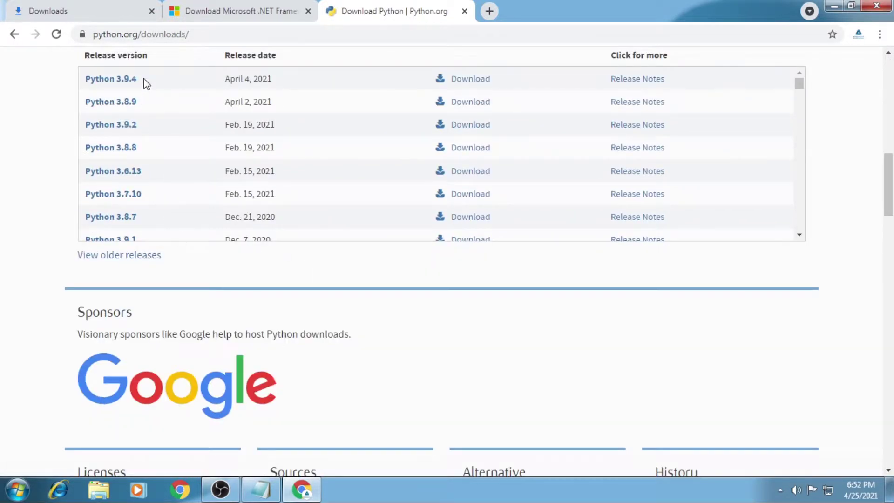
pyautogui.scroll(-15, 159, 159)
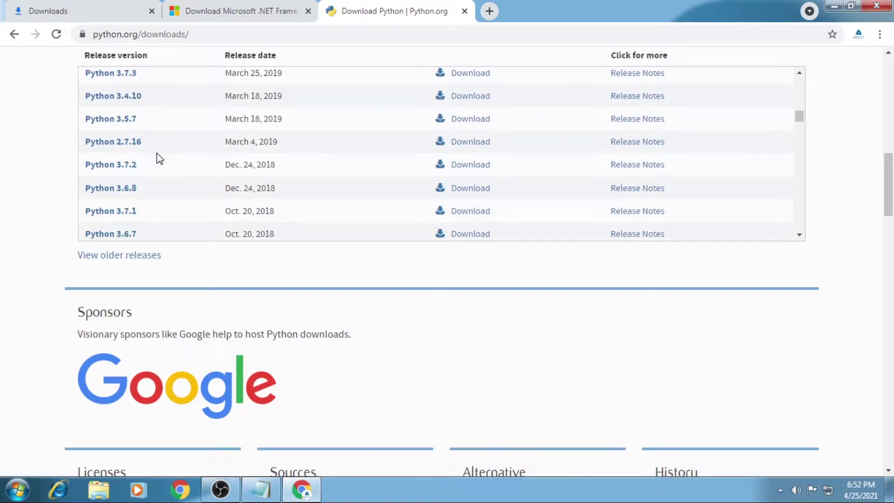
pyautogui.scroll(-7, 158, 157)
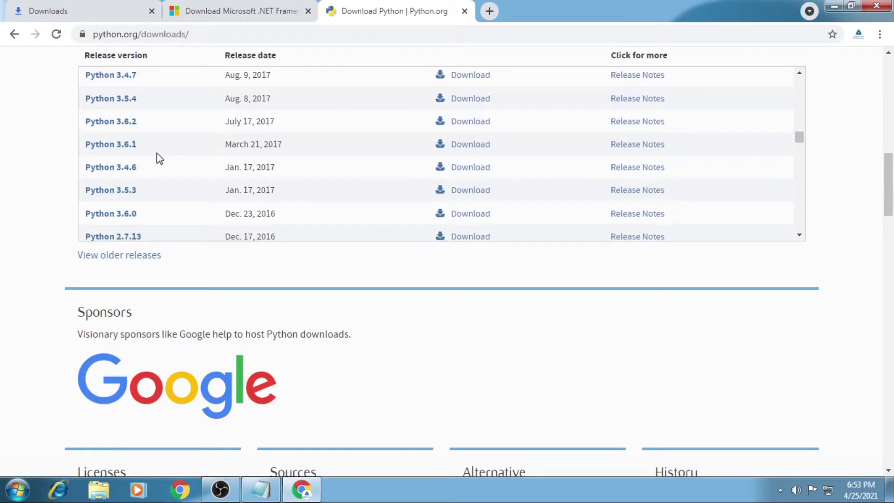
pyautogui.scroll(-2, 153, 151)
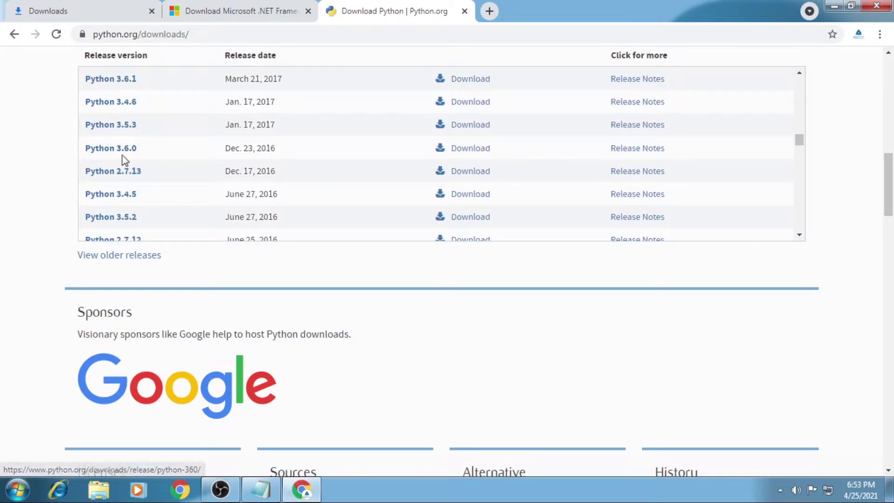
# Step: Download the Python 3.6.0 Windows x86-64 executable installer and view the downloads list
pyautogui.click(457, 149)
pyautogui.scroll(-15, 380, 242)
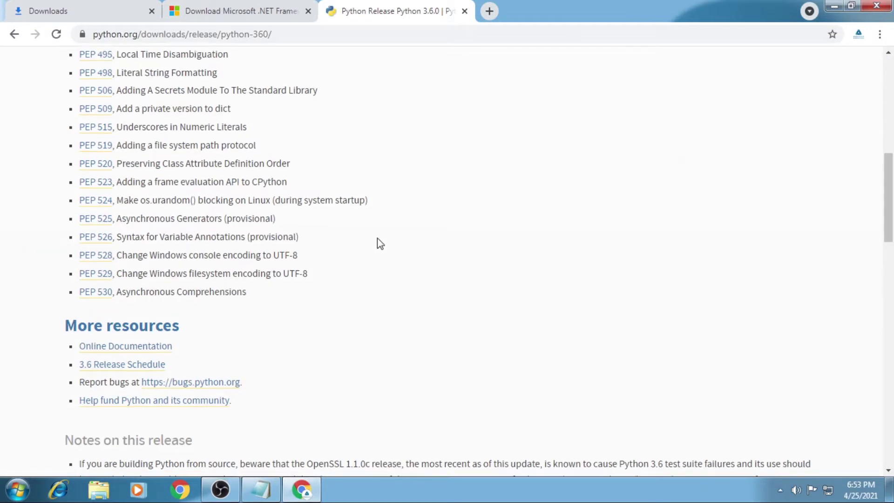
pyautogui.scroll(-3, 369, 231)
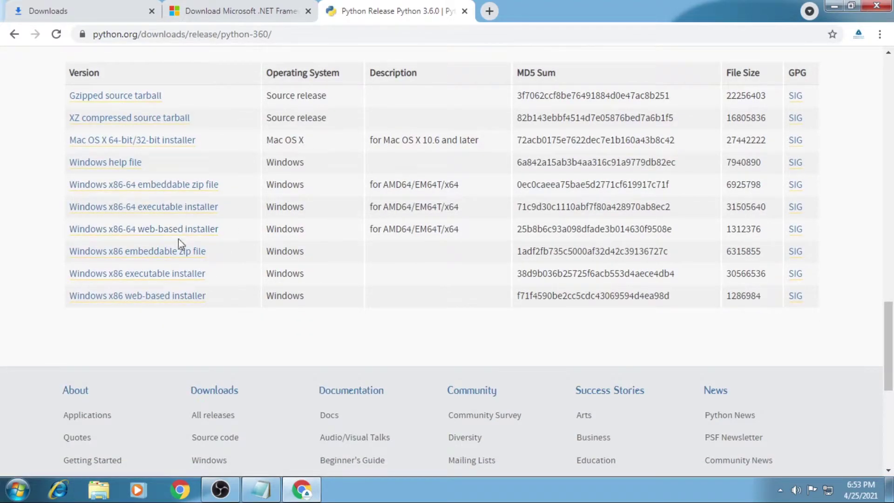
pyautogui.click(167, 214)
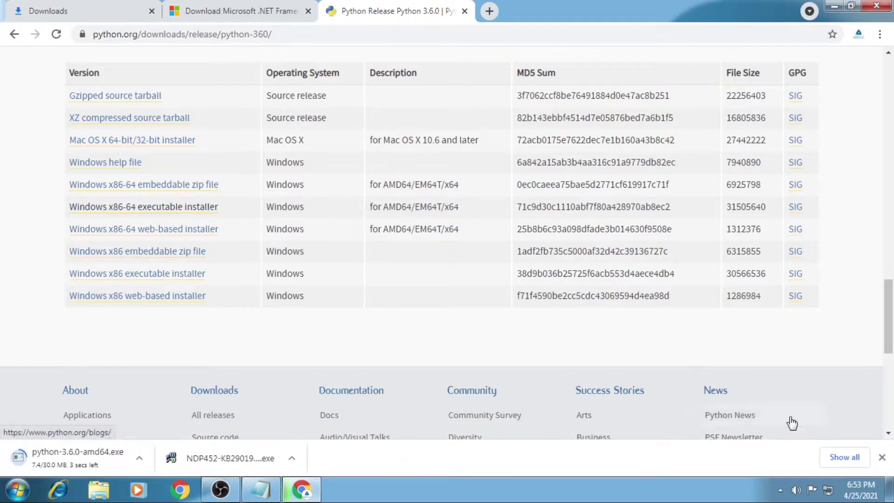
pyautogui.click(833, 458)
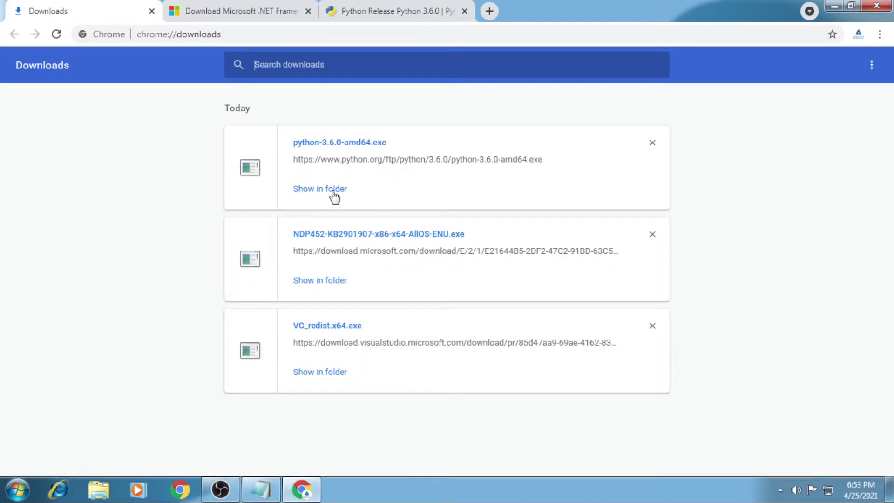
# Step: Reveal the installers' Programs folder, then launch and cancel the VC_redist.x64 setup
pyautogui.click(334, 189)
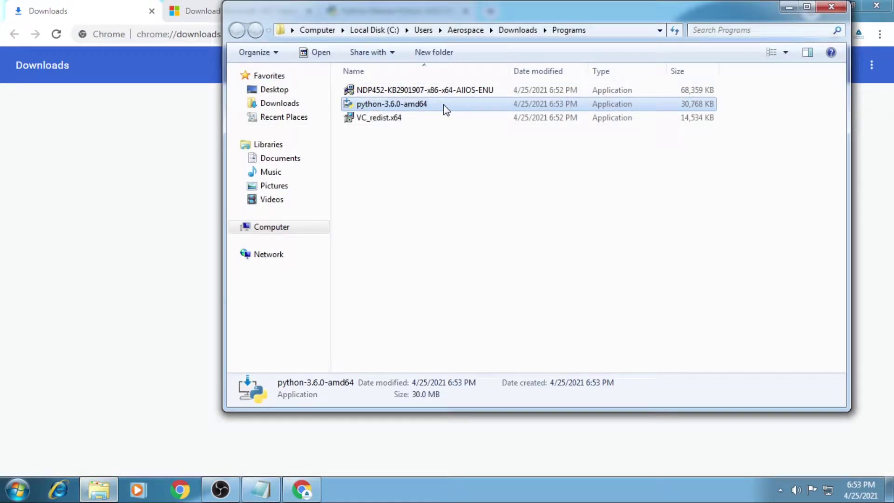
pyautogui.click(411, 119)
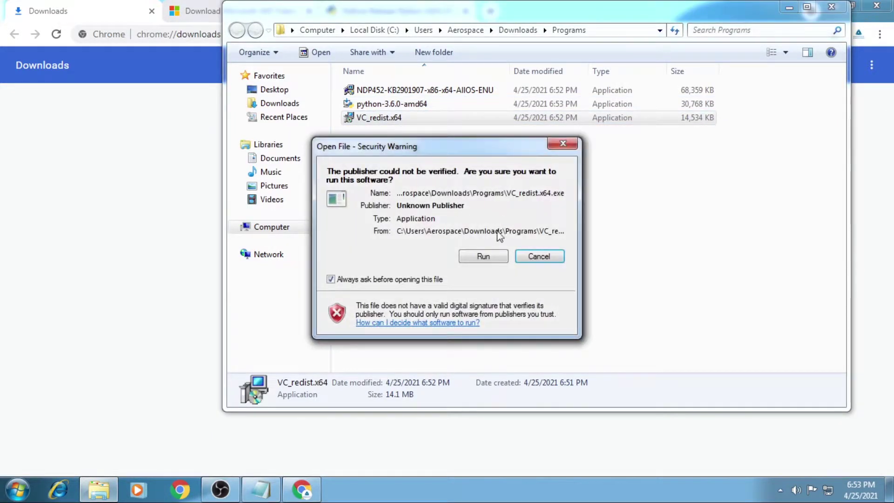
pyautogui.click(474, 262)
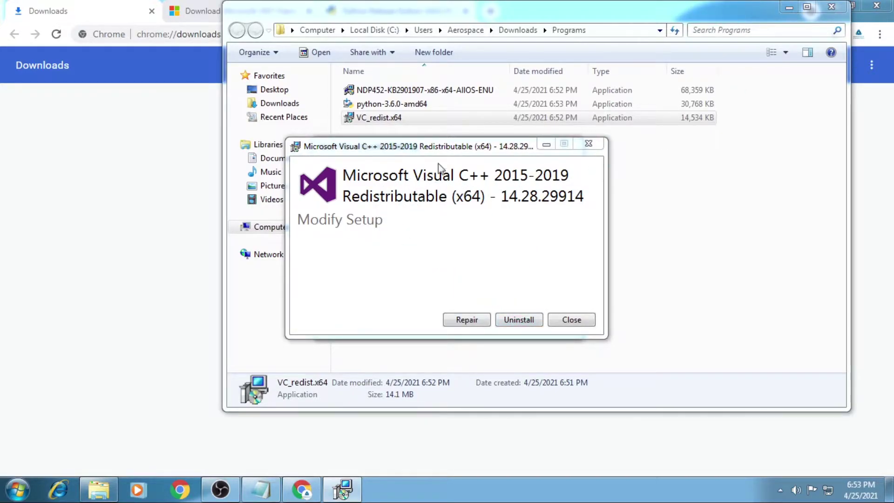
pyautogui.click(569, 321)
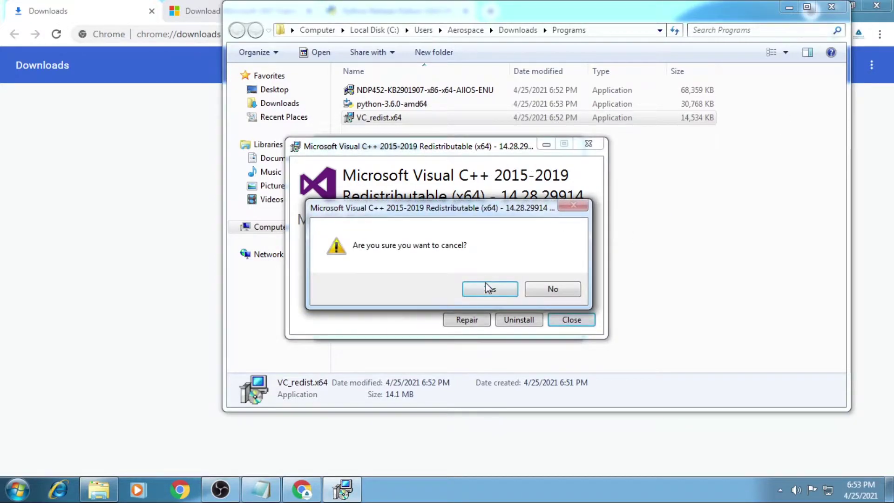
pyautogui.click(486, 286)
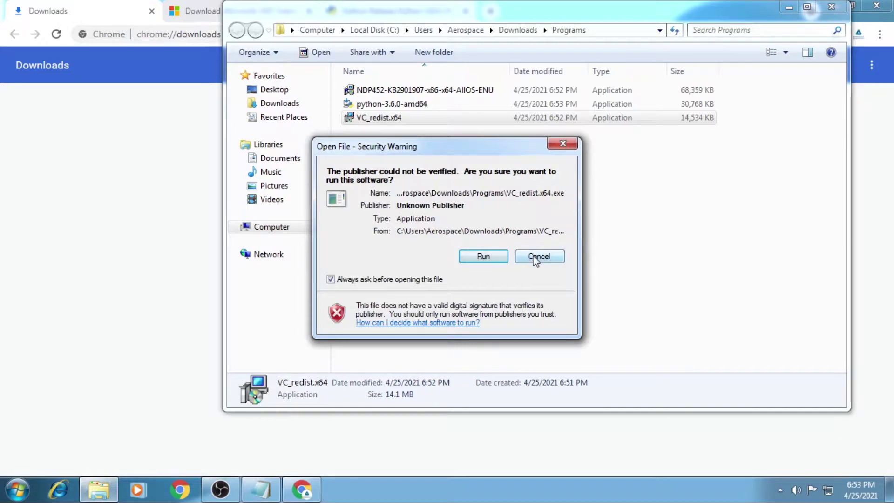
pyautogui.click(535, 258)
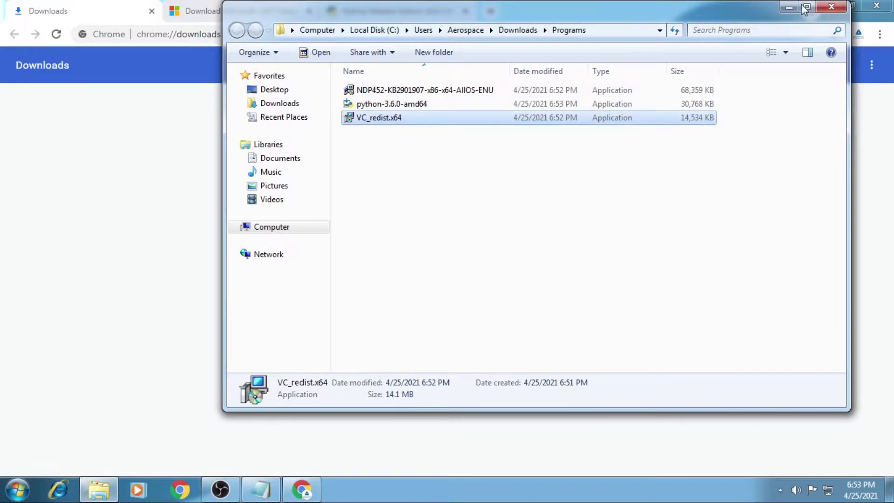
# Step: Shorten and move the Programs folder window left, then minimize Chrome
pyautogui.moveTo(675, 2); pyautogui.dragTo(674, 18)
pyautogui.moveTo(753, 35); pyautogui.dragTo(666, 33)
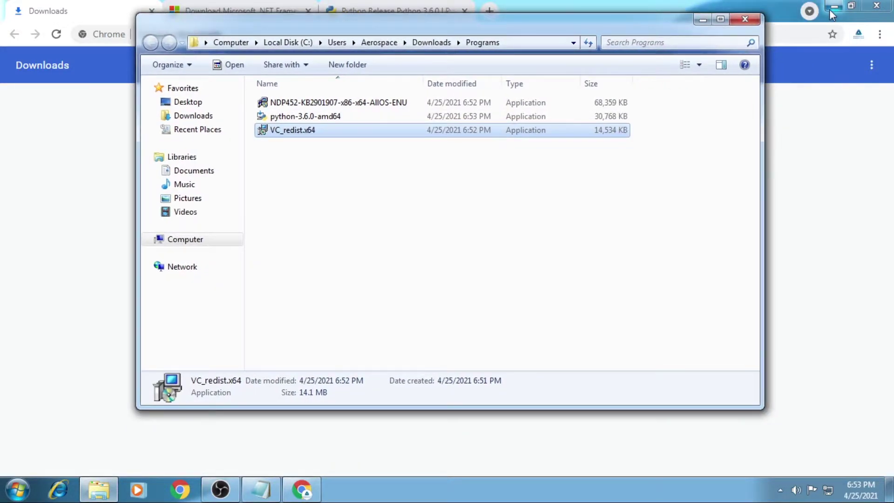
pyautogui.click(834, 6)
# Step: Run NDP452-KB2901907-x86-x64-AllOS-ENU, accept the license, start installing, and open a new Chrome tab
pyautogui.doubleClick(354, 106)
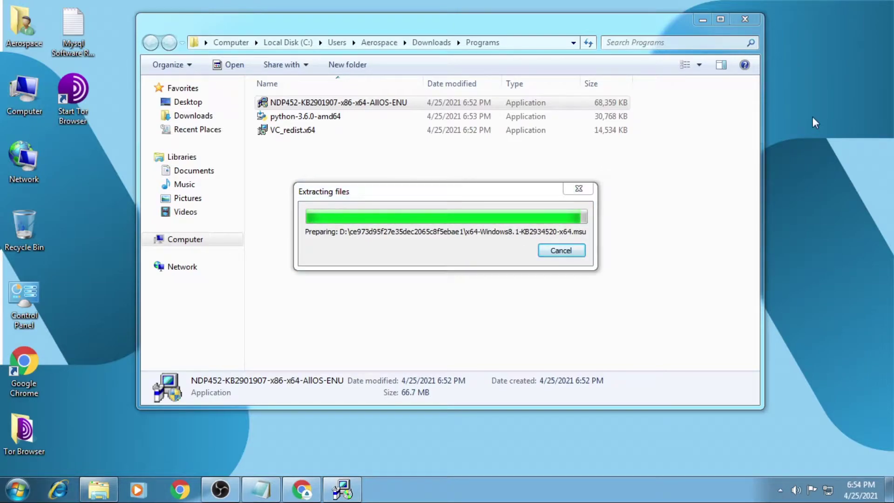
pyautogui.rightClick(805, 150)
pyautogui.click(798, 192)
pyautogui.click(429, 198)
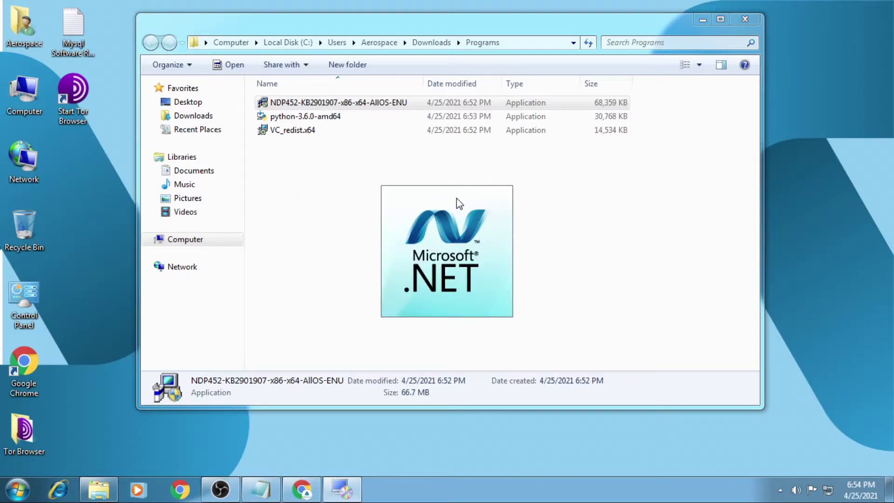
pyautogui.click(350, 282)
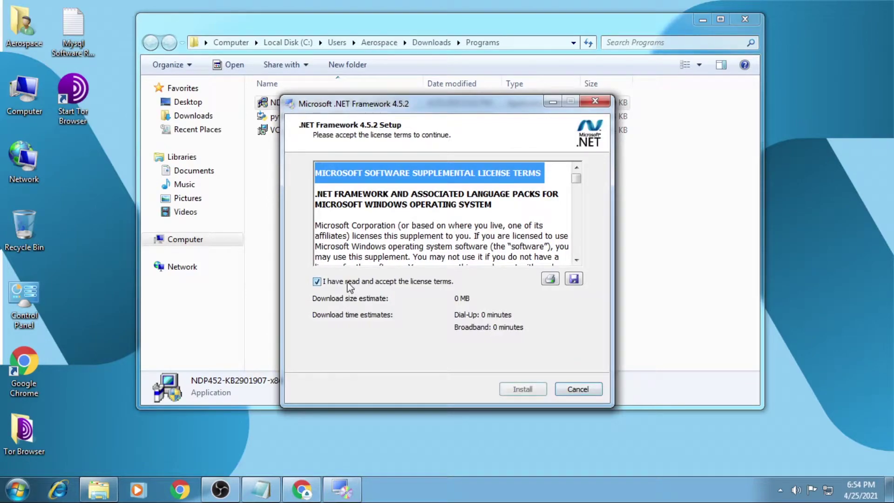
pyautogui.click(522, 389)
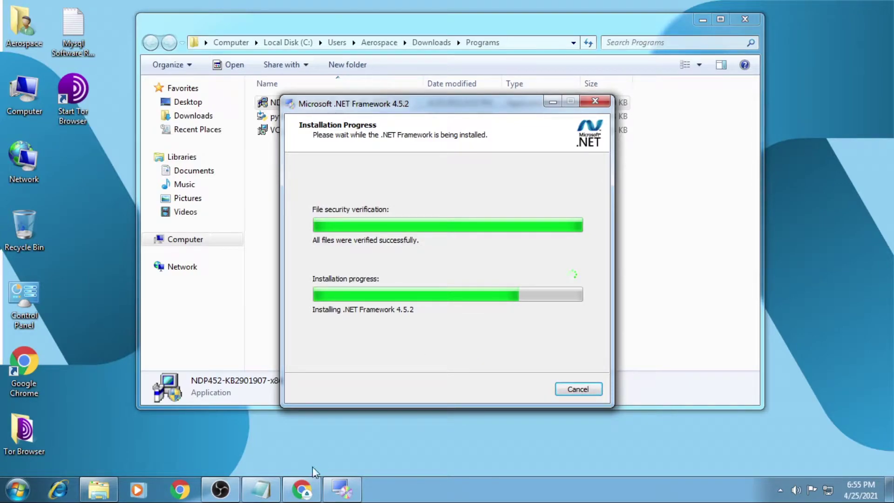
pyautogui.click(410, 419)
pyautogui.click(485, 13)
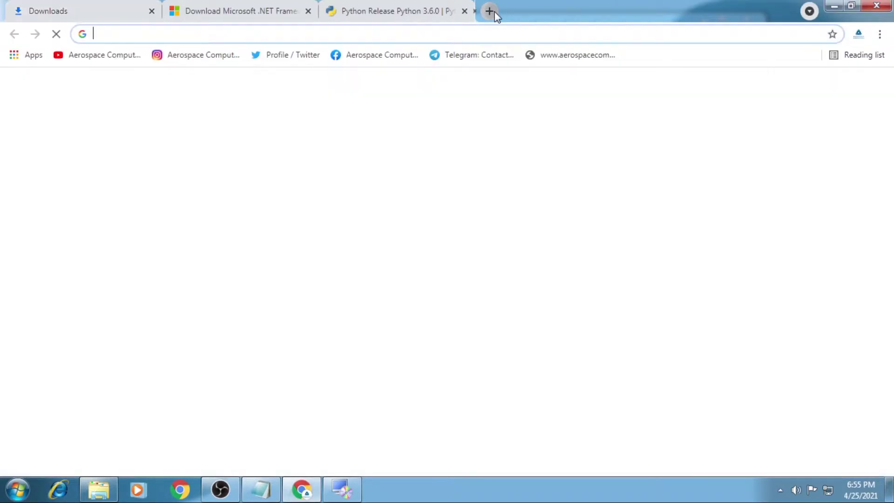
# Step: Search 'mysql download' and open the MySQL Downloads result
pyautogui.write('my')
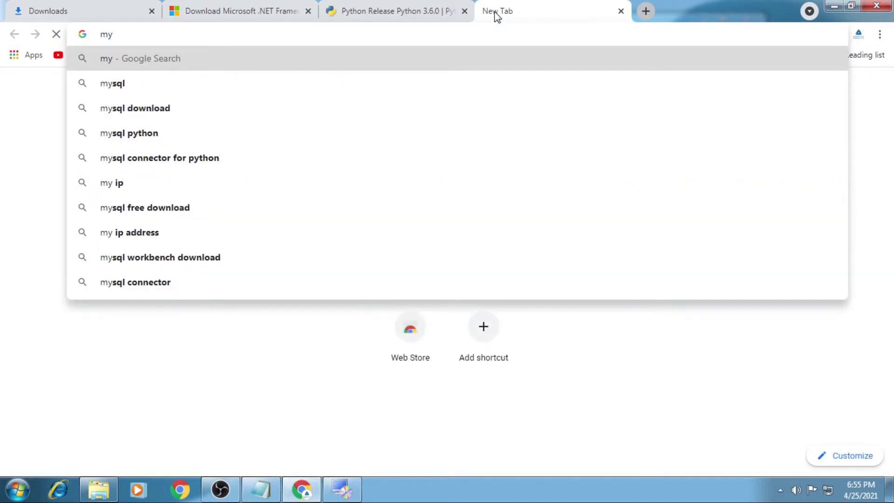
pyautogui.press('Down')
pyautogui.press('Down')
pyautogui.press('Return')
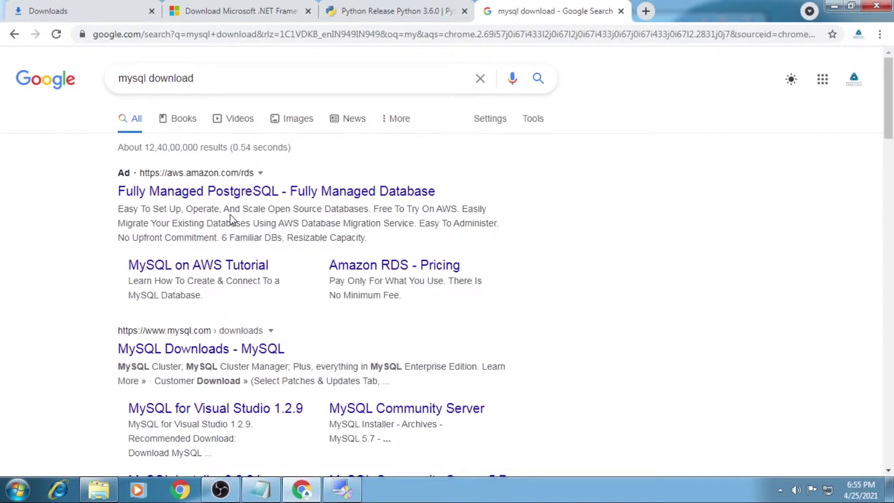
pyautogui.scroll(-4, 208, 354)
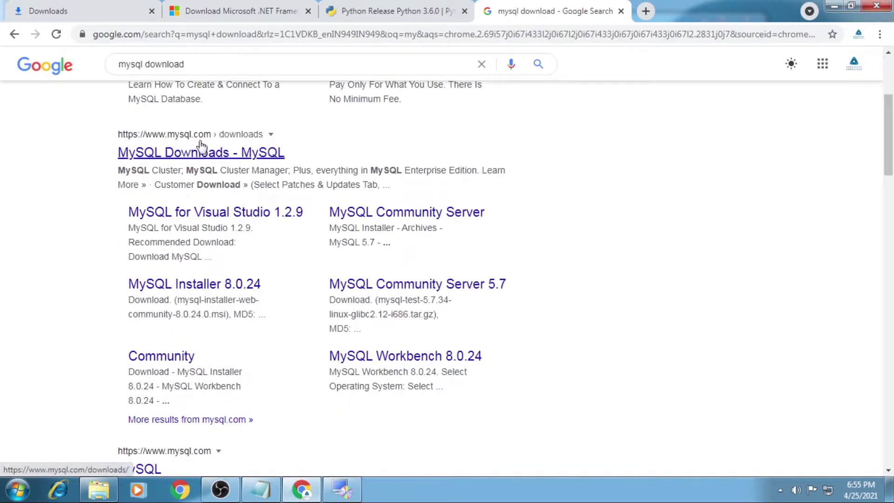
pyautogui.click(223, 154)
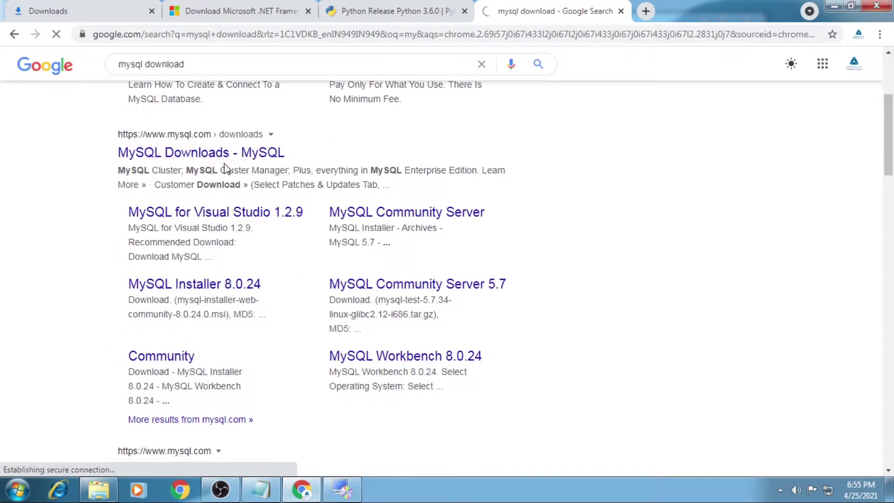
# Step: Close the .NET and Python tabs and open MySQL Community (GPL) Downloads
pyautogui.click(308, 12)
pyautogui.click(308, 11)
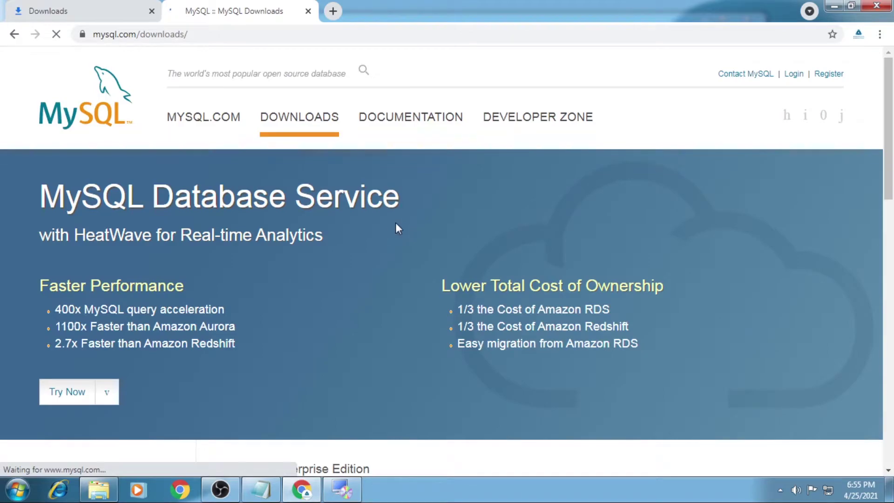
pyautogui.scroll(-8, 298, 242)
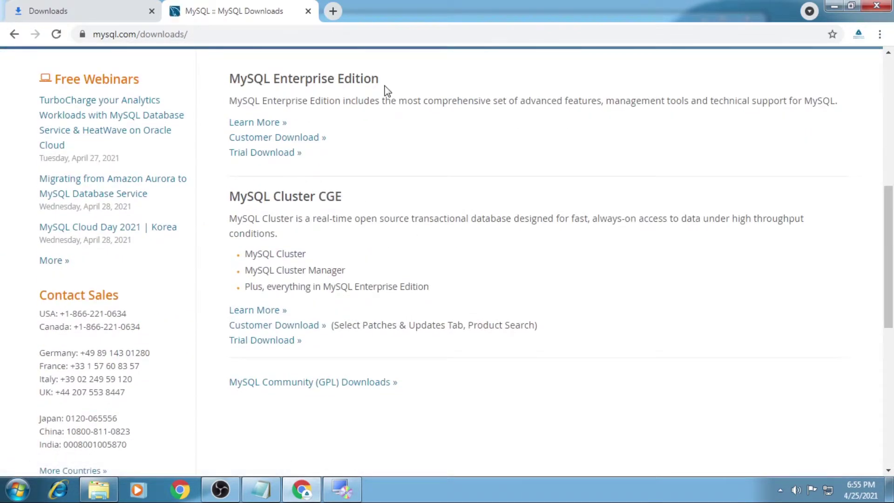
pyautogui.scroll(-2, 344, 275)
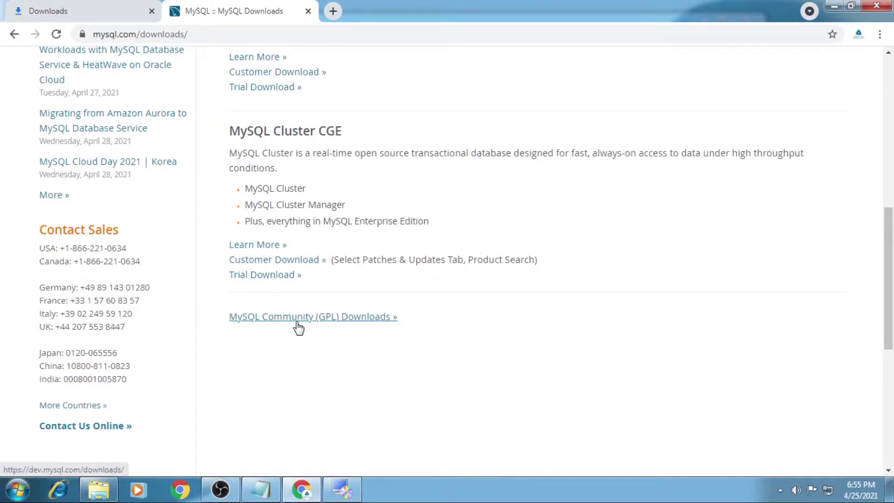
pyautogui.click(323, 321)
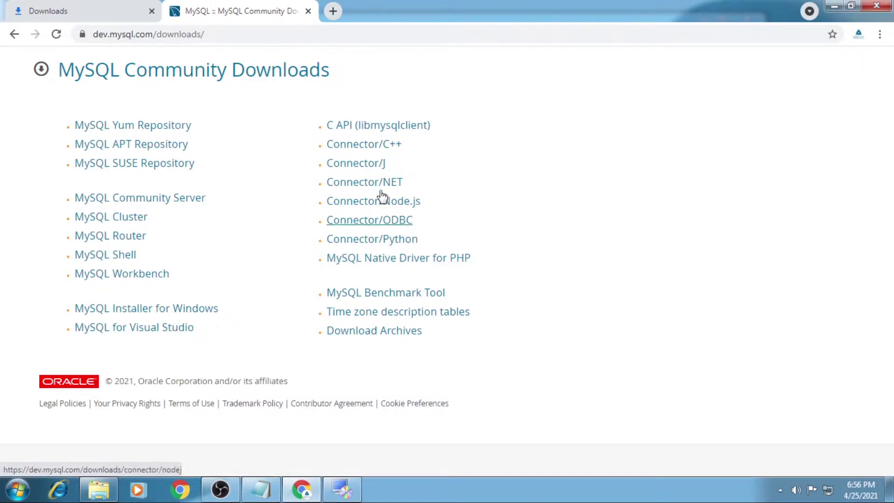
# Step: Choose MySQL Installer for Microsoft Windows, download the 435.4M MSI, and skip logging in
pyautogui.click(150, 312)
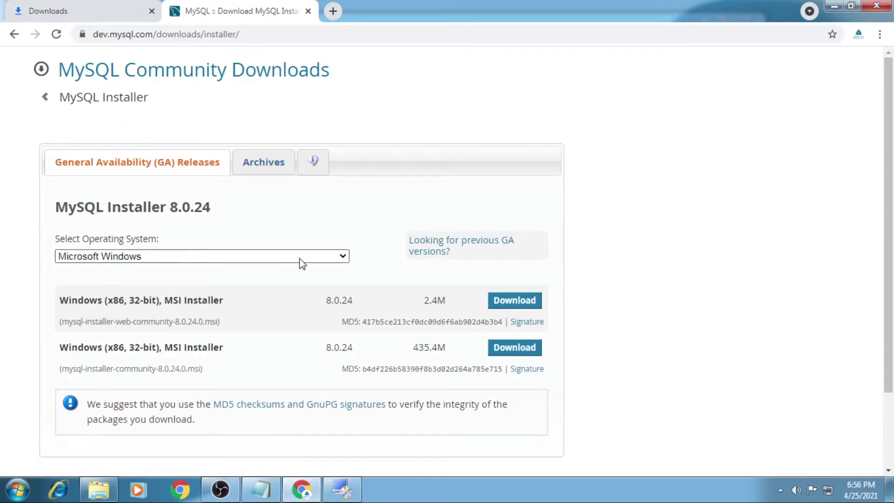
pyautogui.click(314, 259)
pyautogui.click(314, 259)
pyautogui.scroll(-2, 366, 270)
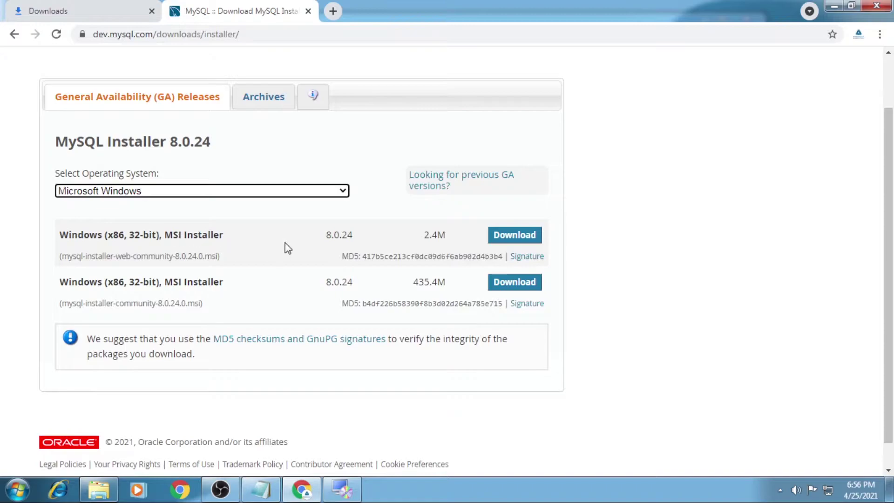
pyautogui.click(517, 289)
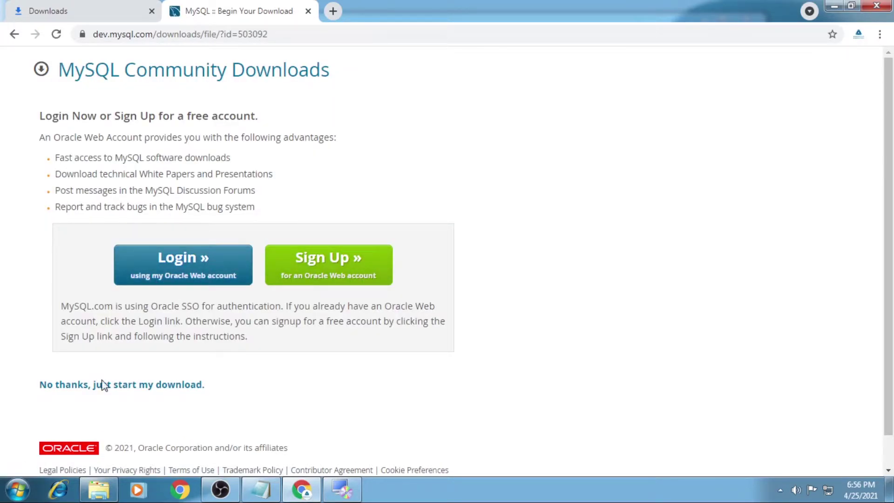
pyautogui.click(130, 394)
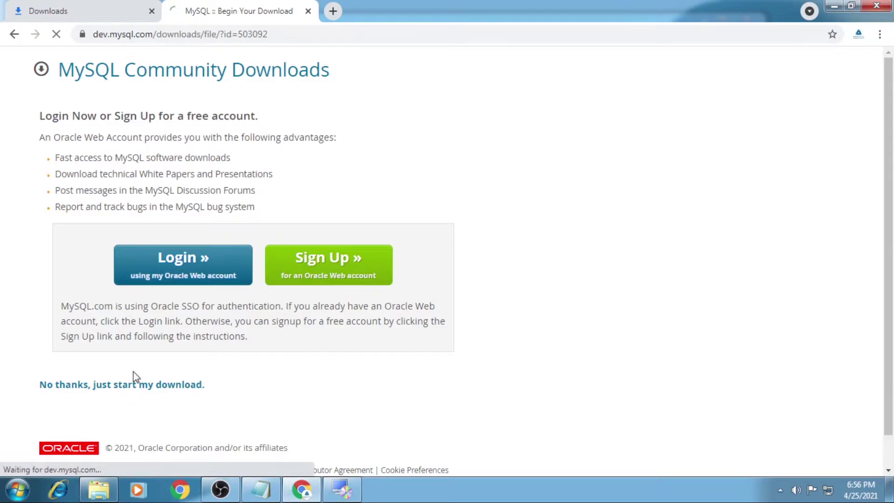
# Step: Close the Begin Your Download tab and move the .NET installer aside while the MySQL download finishes
pyautogui.click(75, 14)
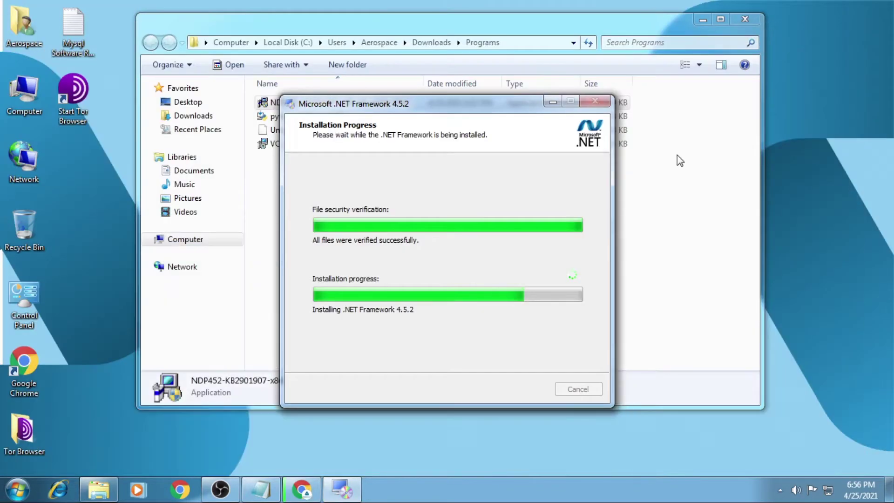
pyautogui.moveTo(466, 100); pyautogui.dragTo(477, 77)
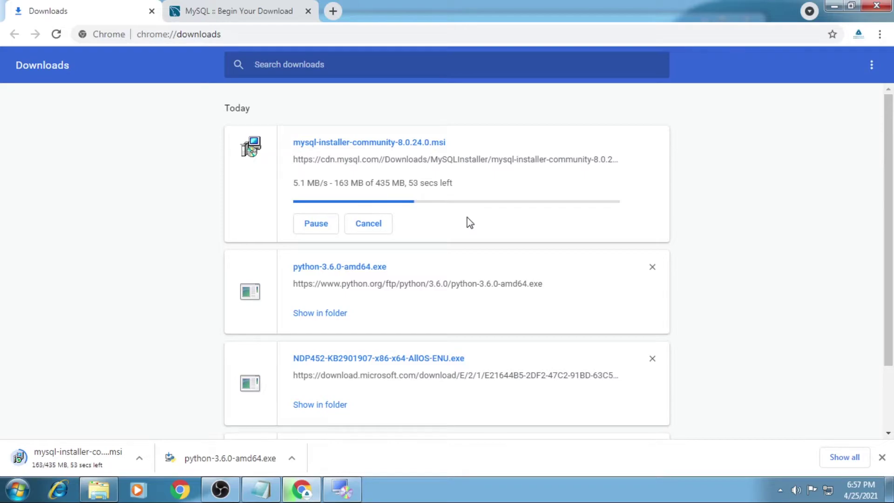
pyautogui.click(308, 11)
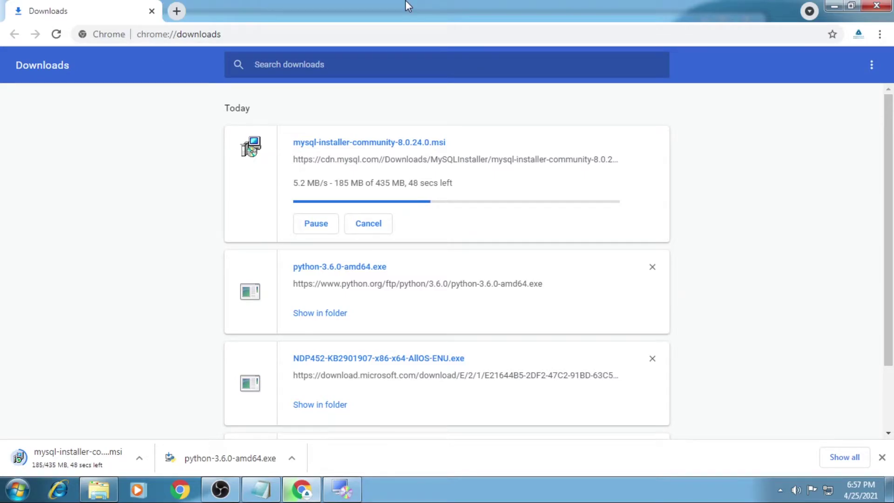
pyautogui.click(342, 489)
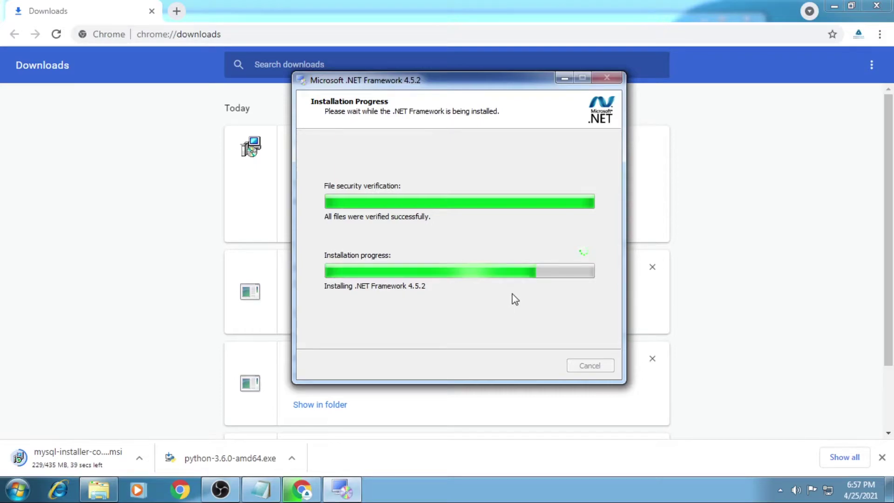
pyautogui.moveTo(500, 88); pyautogui.dragTo(679, 137)
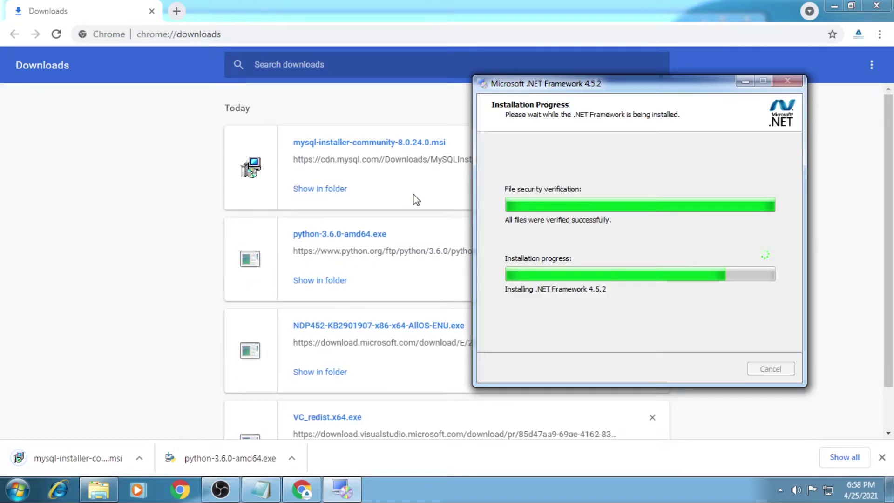
pyautogui.click(176, 10)
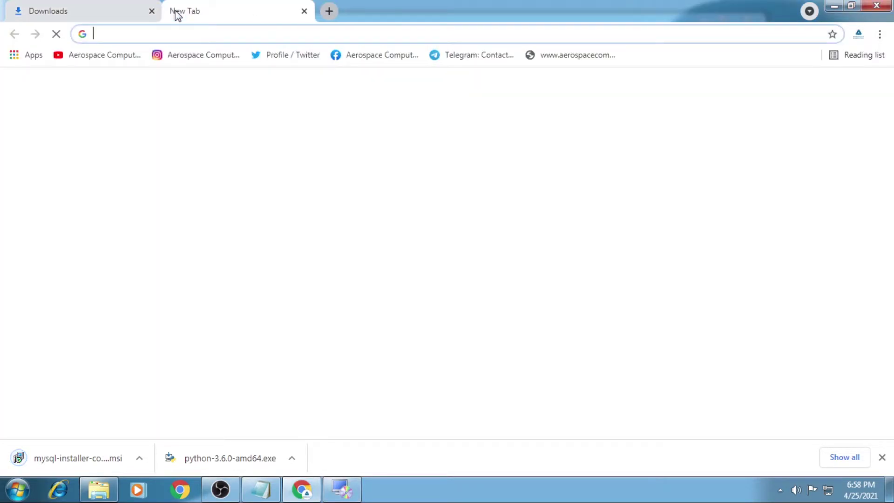
pyautogui.click(140, 10)
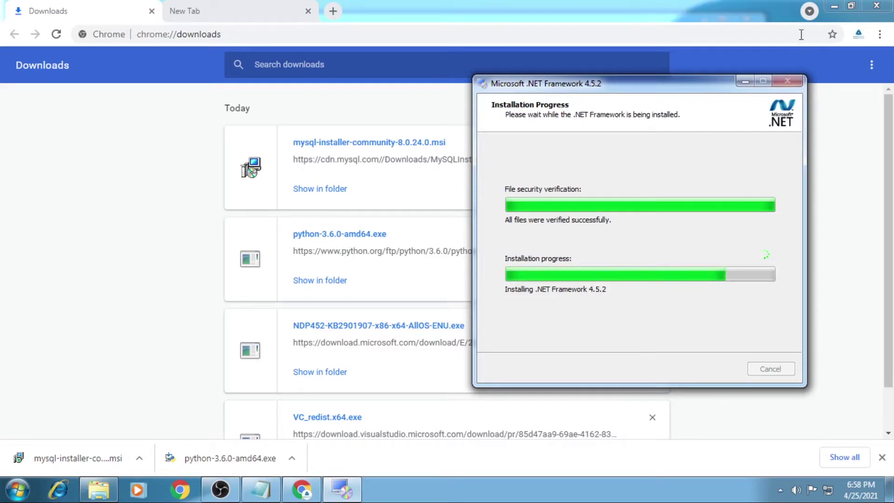
pyautogui.click(835, 6)
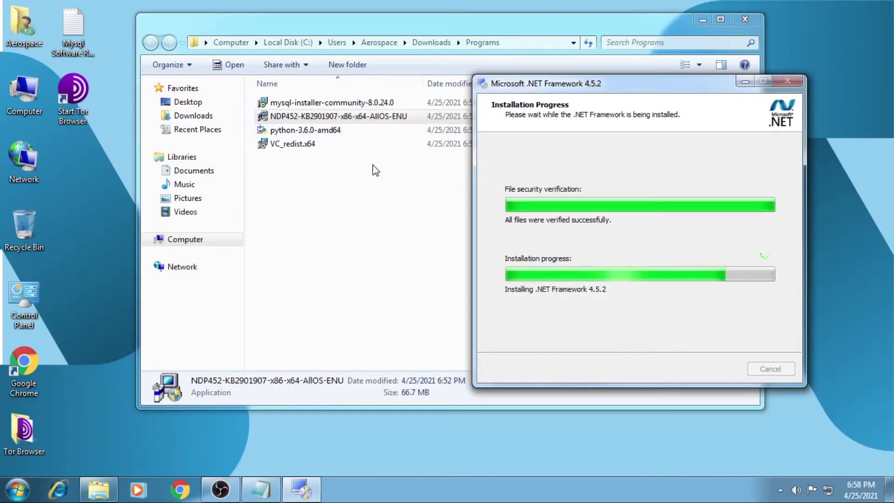
# Step: Select mysql-installer-community-8.0.24.0 and rearrange the folder and .NET installer windows
pyautogui.click(375, 170)
pyautogui.click(322, 104)
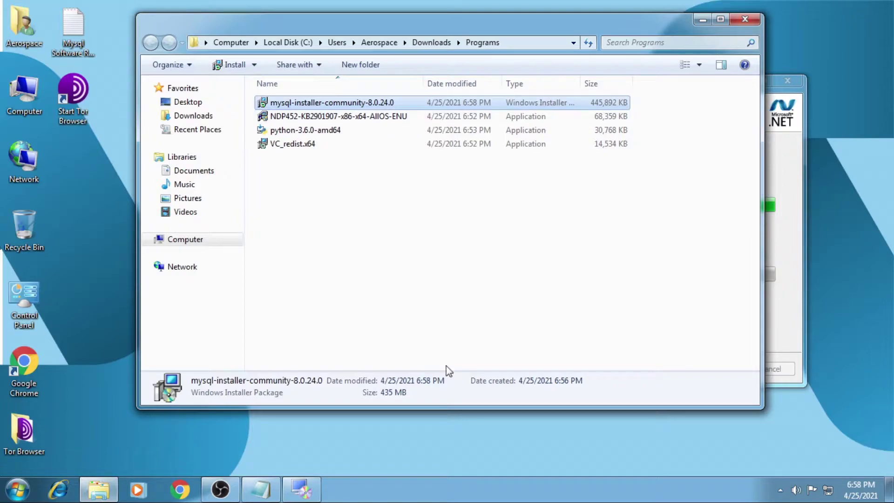
pyautogui.click(779, 330)
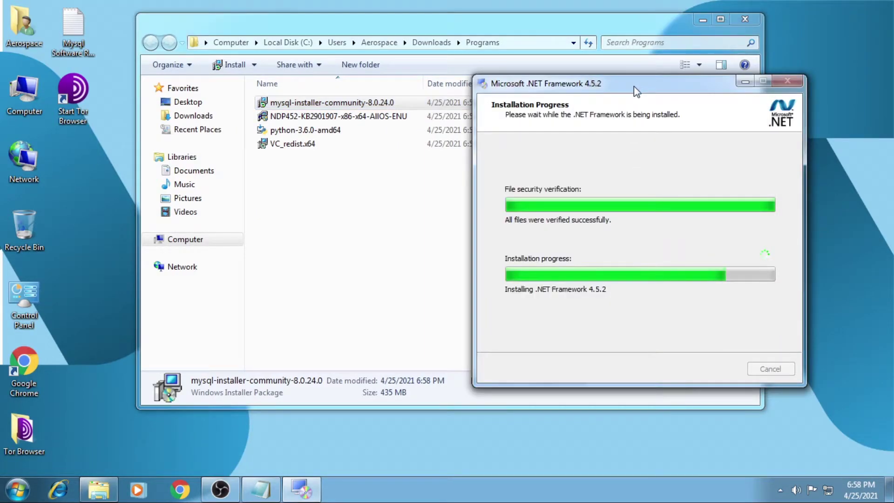
pyautogui.moveTo(632, 88); pyautogui.dragTo(628, 101)
pyautogui.rightClick(802, 19)
pyautogui.rightClick(816, 57)
pyautogui.click(842, 90)
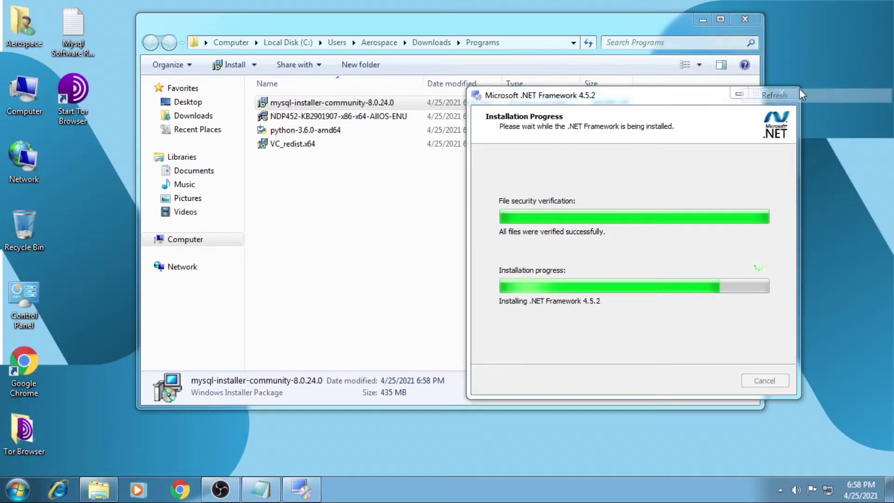
pyautogui.click(666, 95)
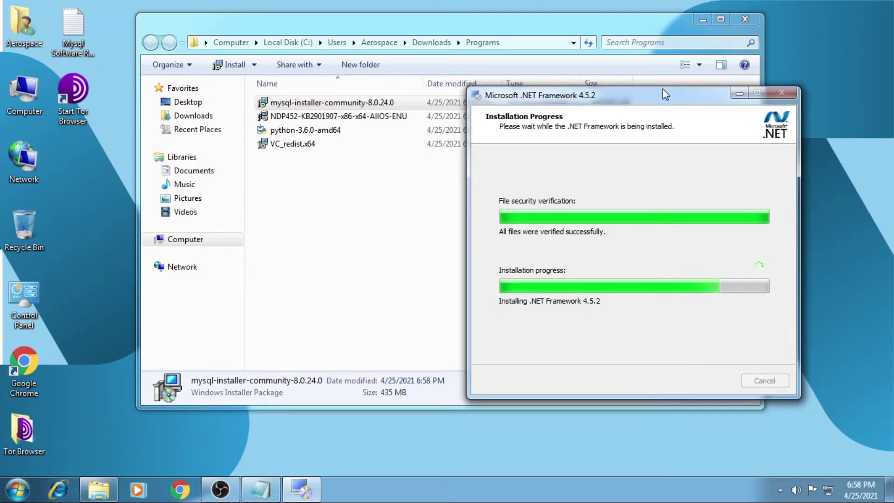
pyautogui.moveTo(650, 24); pyautogui.dragTo(538, 46)
pyautogui.moveTo(705, 100); pyautogui.dragTo(752, 82)
# Step: Refresh the desktop repeatedly while .NET Framework 4.5.2 reaches Installation Is Complete
pyautogui.rightClick(855, 1)
pyautogui.click(855, 33)
pyautogui.rightClick(875, 34)
pyautogui.click(868, 71)
pyautogui.rightClick(872, 69)
pyautogui.click(870, 103)
pyautogui.rightClick(869, 26)
pyautogui.click(866, 61)
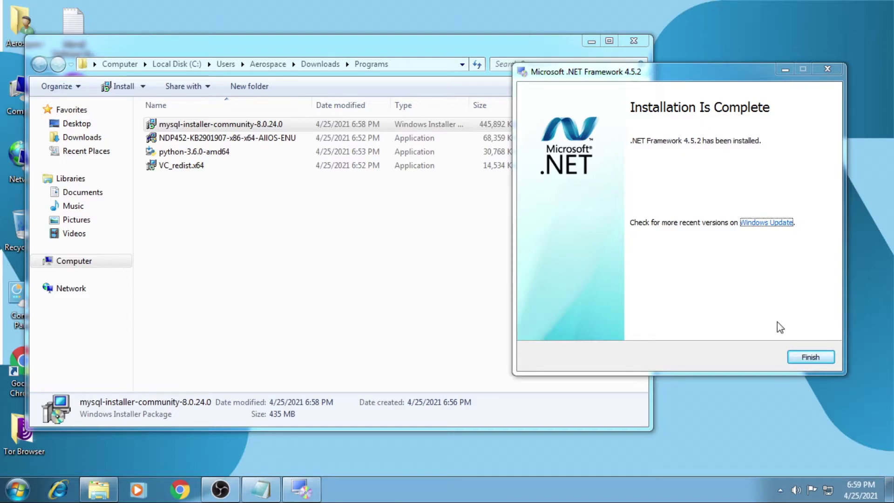
# Step: Close the finished .NET setup and start python-3.6.0-amd64 with Install Now
pyautogui.press('Return')
pyautogui.click(244, 152)
pyautogui.moveTo(305, 44); pyautogui.dragTo(487, 52)
pyautogui.doubleClick(405, 160)
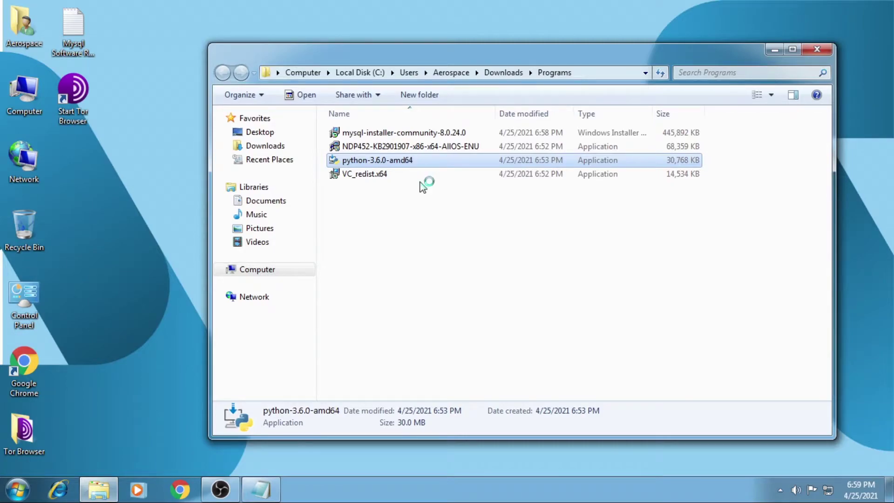
pyautogui.click(486, 256)
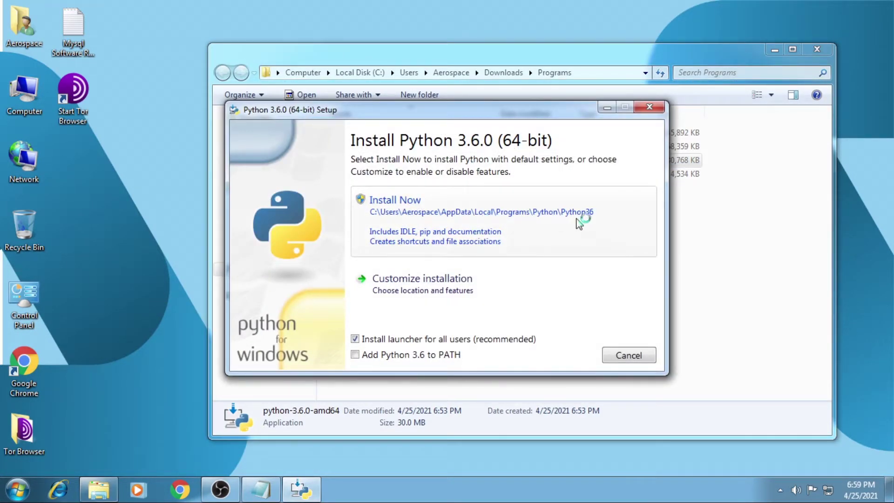
pyautogui.click(458, 210)
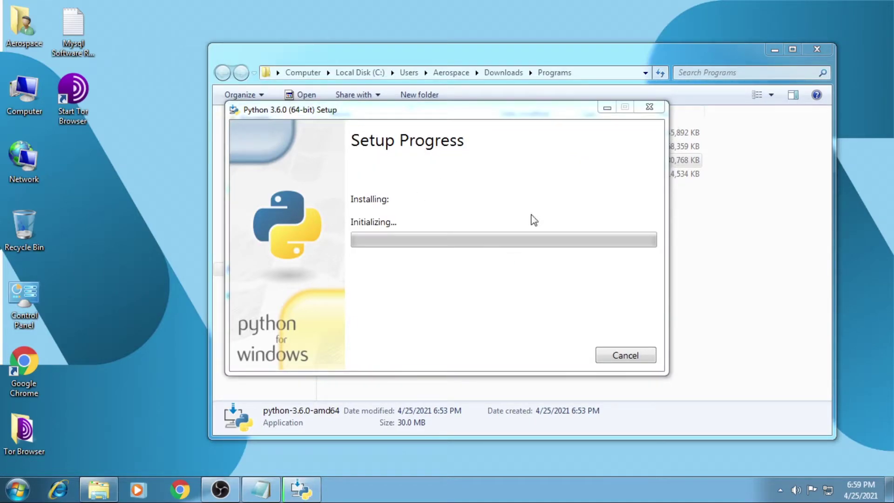
# Step: Minimize the folder window and reposition Python setup until it reports Setup was successful
pyautogui.click(775, 49)
pyautogui.rightClick(695, 48)
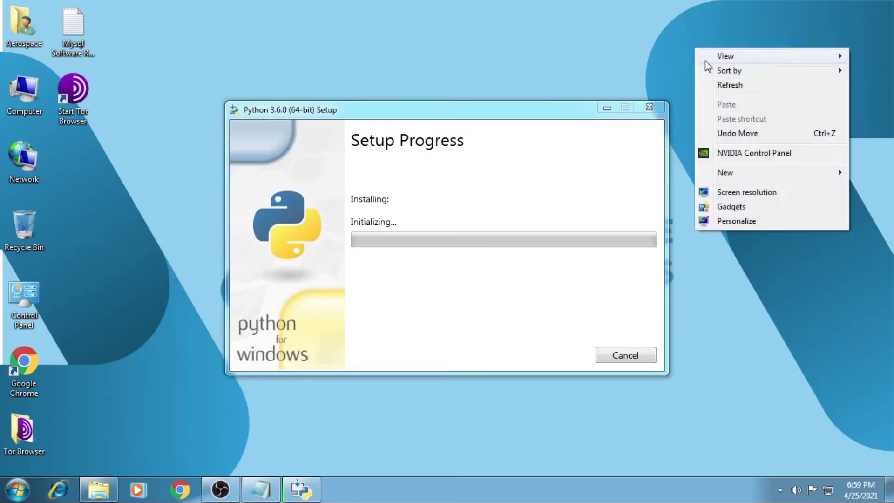
pyautogui.click(733, 88)
pyautogui.rightClick(730, 85)
pyautogui.click(745, 124)
pyautogui.moveTo(543, 116)
pyautogui.mouseDown()
pyautogui.moveTo(537, 262)
pyautogui.moveTo(565, 307)
pyautogui.moveTo(529, 131)
pyautogui.moveTo(545, 114)
pyautogui.mouseUp()
pyautogui.rightClick(728, 119)
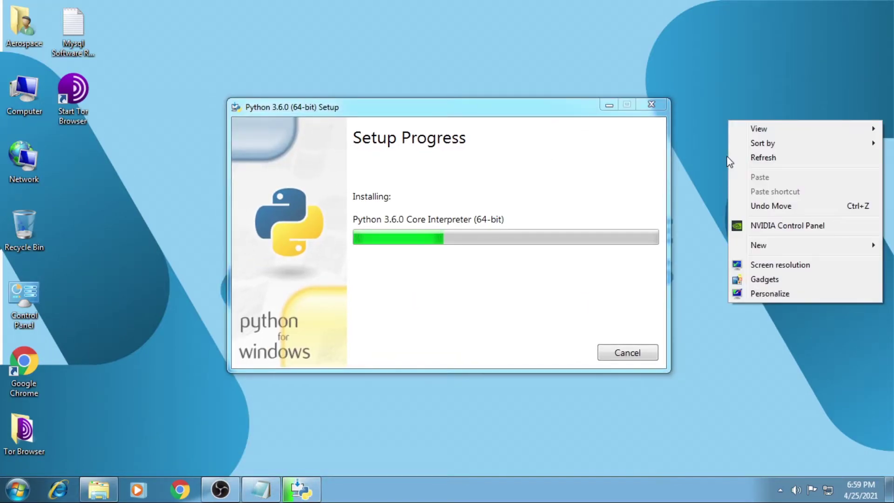
pyautogui.click(736, 158)
pyautogui.rightClick(737, 157)
pyautogui.click(761, 194)
pyautogui.moveTo(501, 117); pyautogui.dragTo(491, 70)
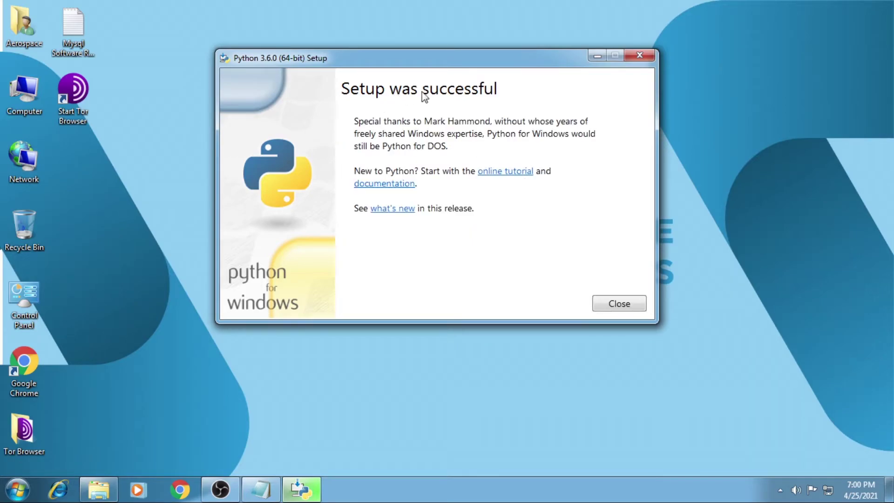
# Step: Close the finished Python setup and run mysql-installer-community-8.0.24.0 from the Programs folder
pyautogui.click(620, 305)
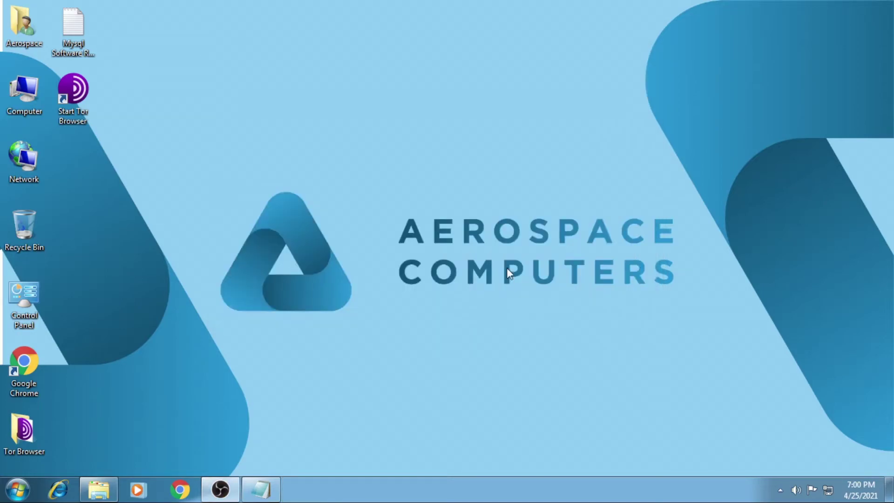
pyautogui.click(99, 489)
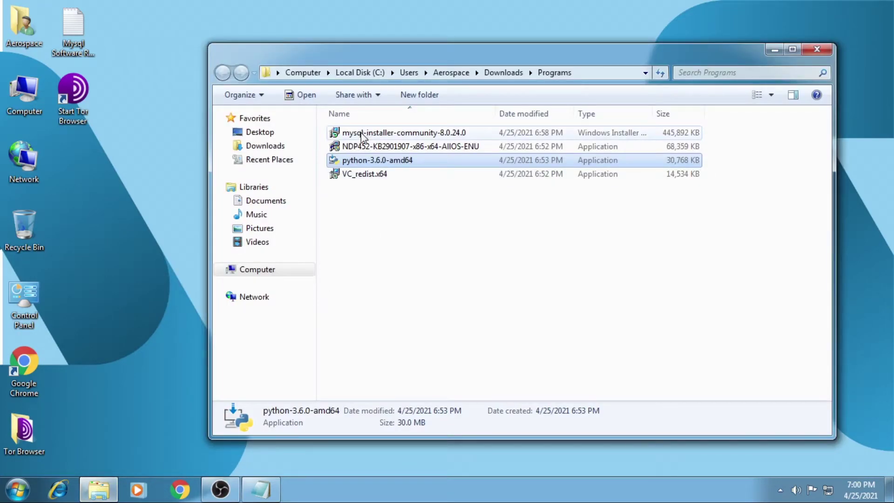
pyautogui.click(398, 135)
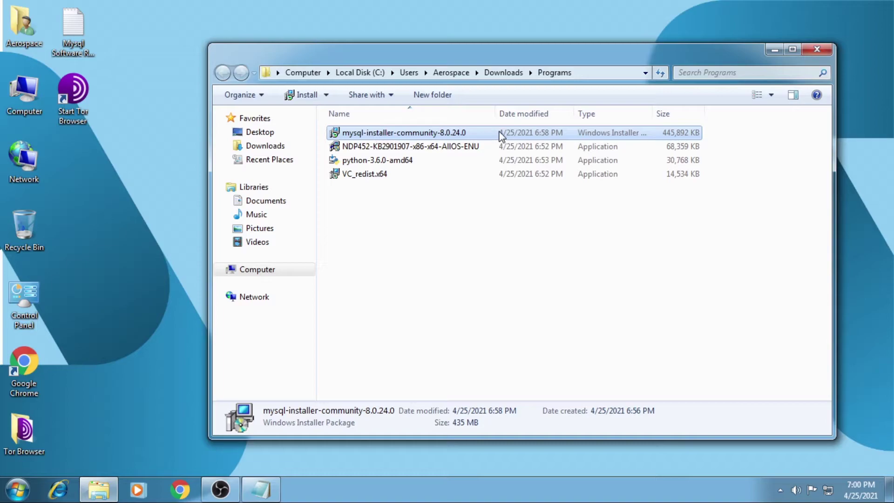
pyautogui.doubleClick(484, 135)
pyautogui.click(482, 256)
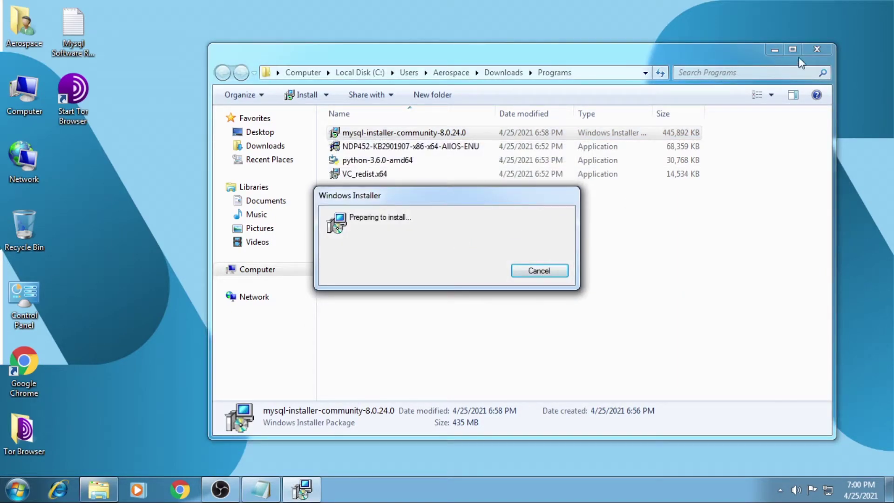
pyautogui.click(813, 50)
# Step: Refresh the desktop and move the installer progress window up while MySQL Installer loads
pyautogui.rightClick(641, 67)
pyautogui.click(671, 102)
pyautogui.rightClick(670, 98)
pyautogui.click(695, 135)
pyautogui.moveTo(525, 191); pyautogui.dragTo(546, 102)
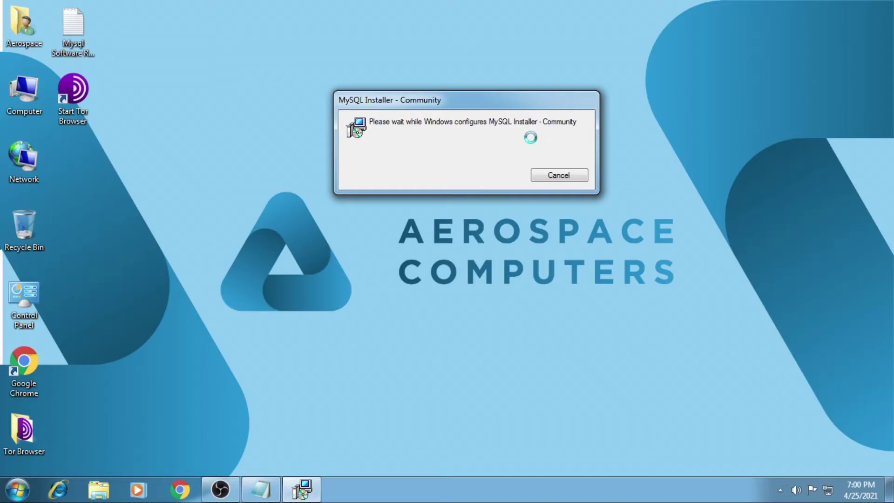
pyautogui.rightClick(718, 84)
pyautogui.click(739, 118)
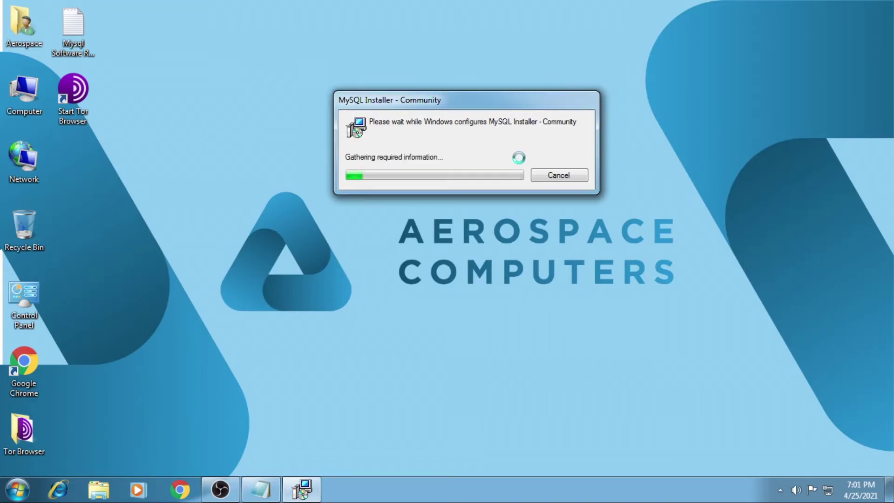
pyautogui.rightClick(663, 96)
pyautogui.rightClick(701, 135)
pyautogui.click(730, 172)
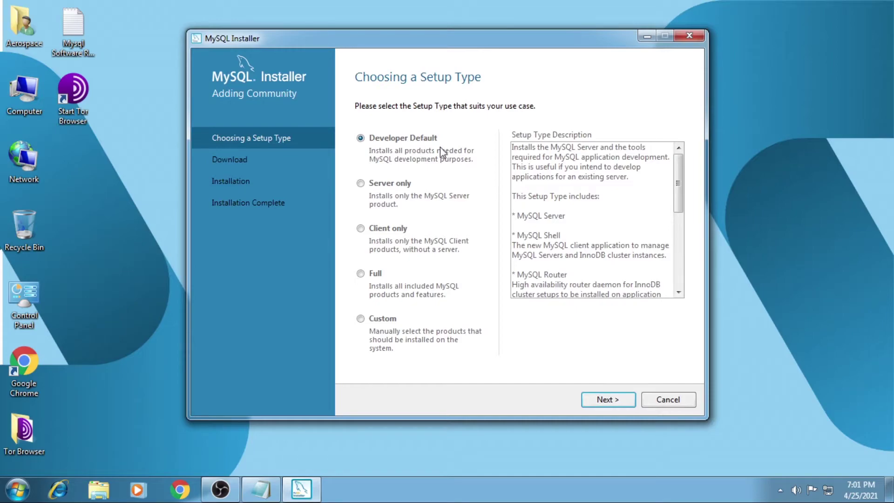
# Step: Compare the Server only, Client only and Full setup types, then proceed with Developer Default
pyautogui.moveTo(677, 187); pyautogui.dragTo(681, 292)
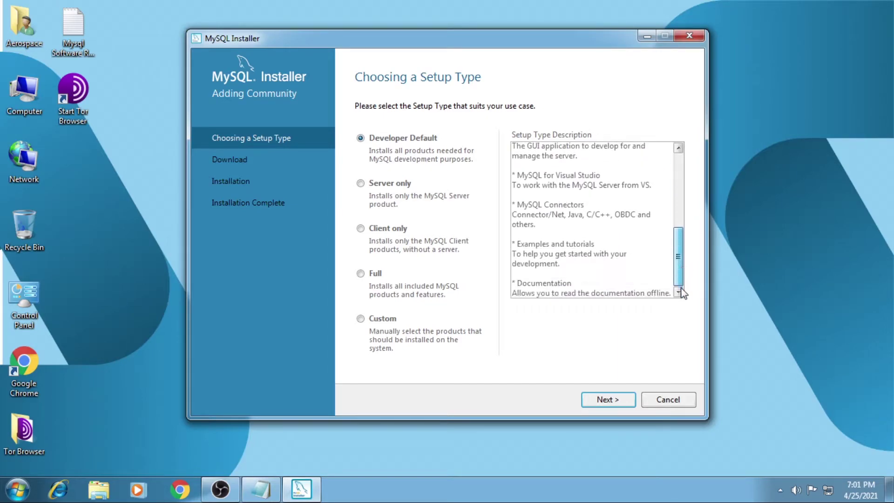
pyautogui.click(382, 184)
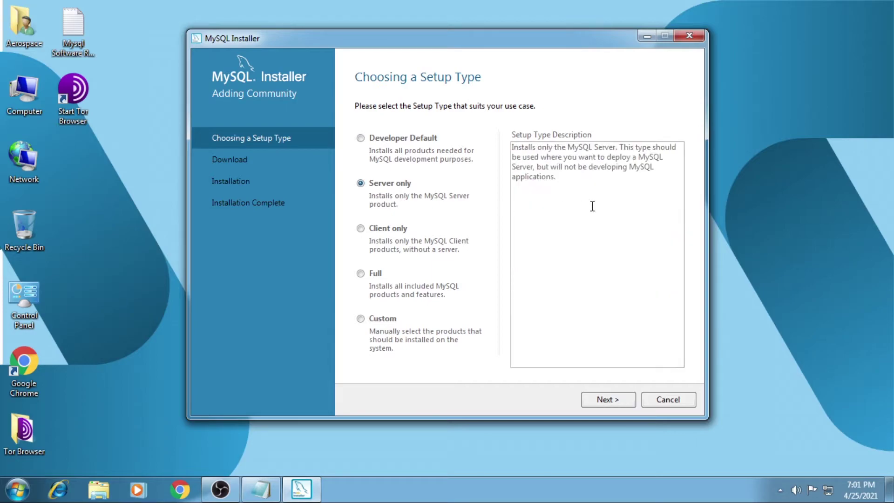
pyautogui.click(403, 230)
pyautogui.moveTo(675, 222); pyautogui.dragTo(672, 284)
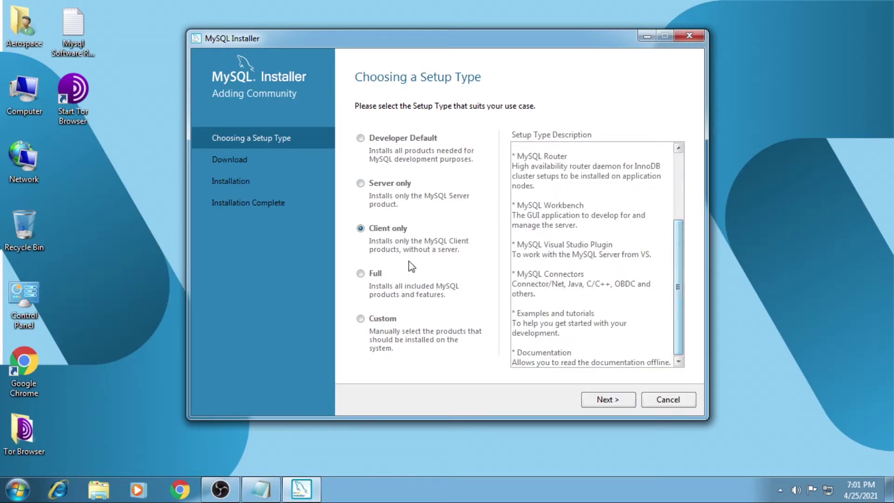
pyautogui.click(373, 275)
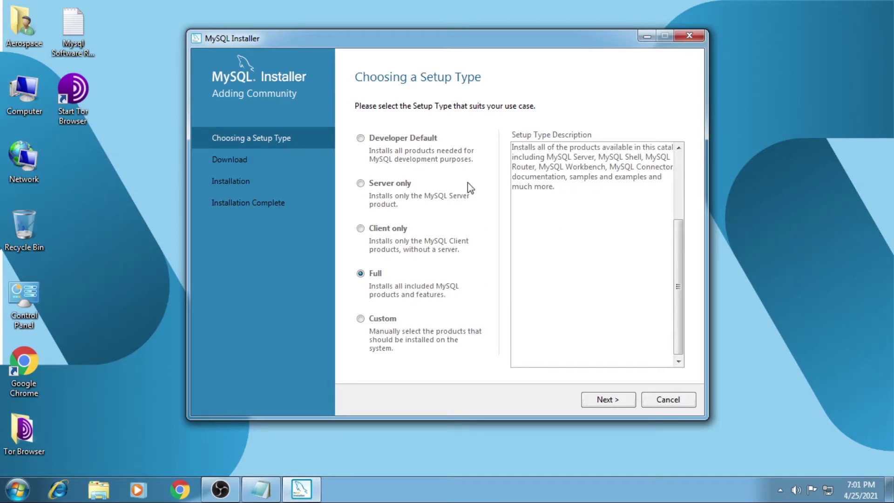
pyautogui.click(418, 139)
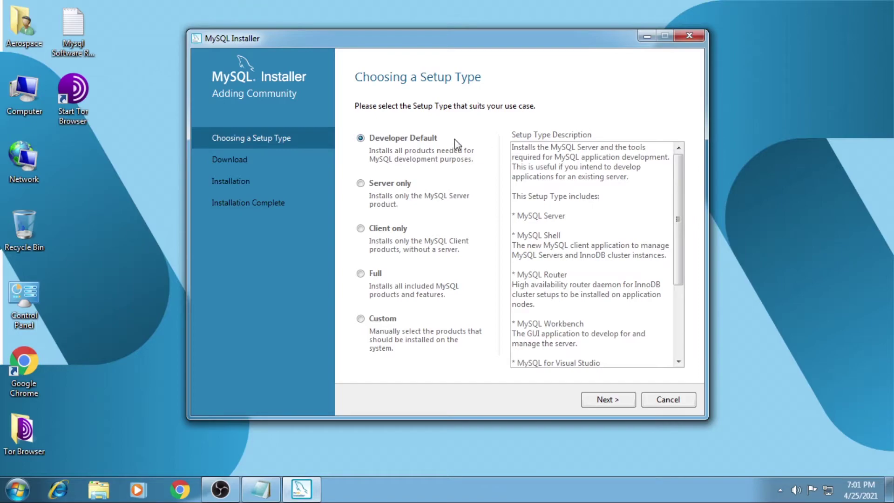
pyautogui.click(606, 401)
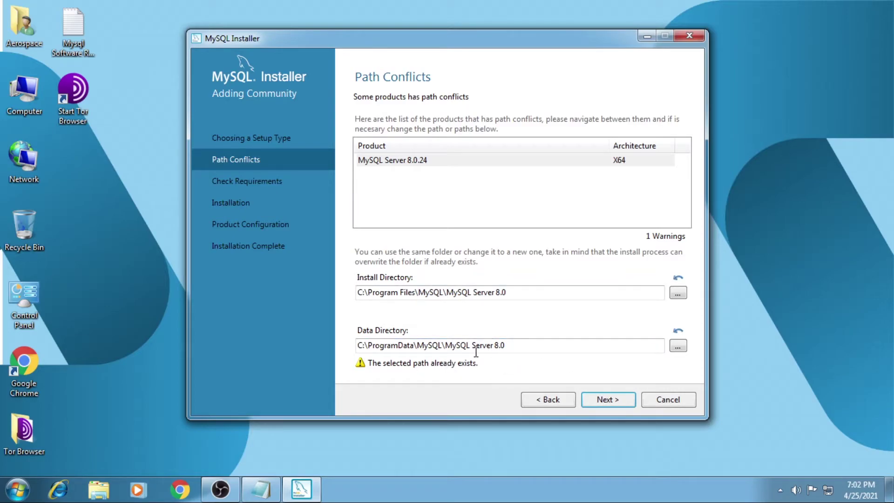
# Step: Accept the existing data path and continue despite the unmet Visual Studio requirement
pyautogui.click(609, 400)
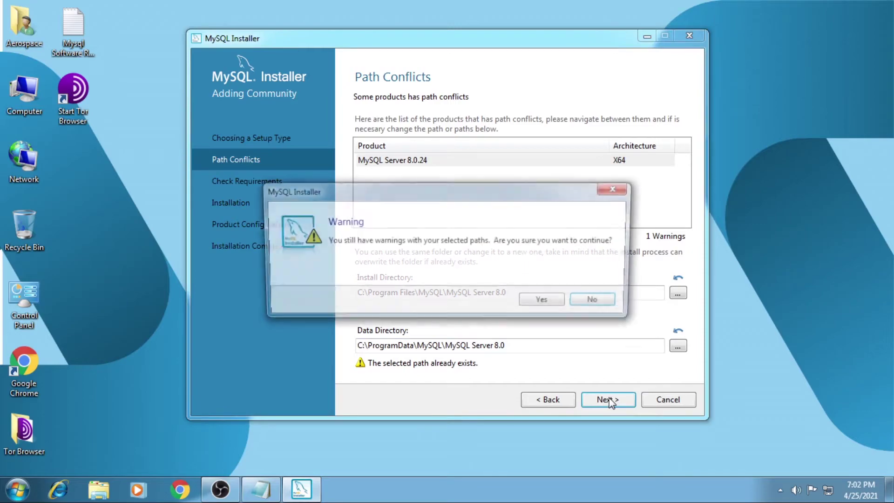
pyautogui.click(542, 300)
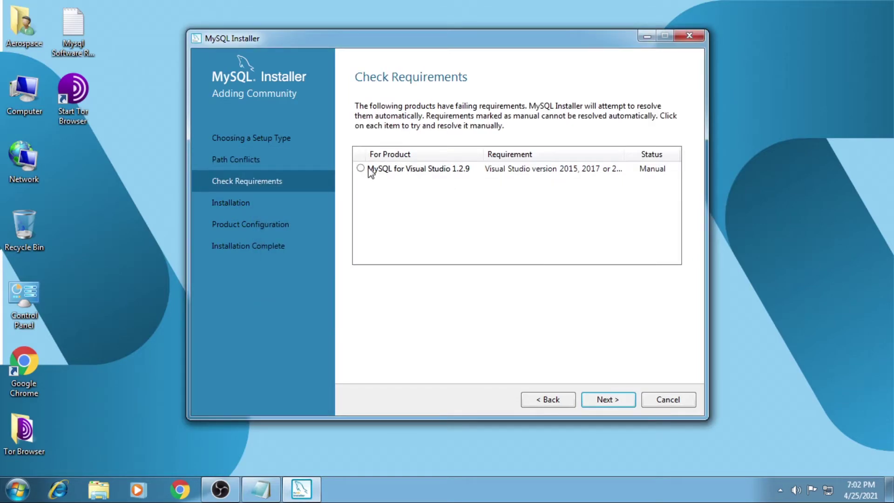
pyautogui.click(445, 168)
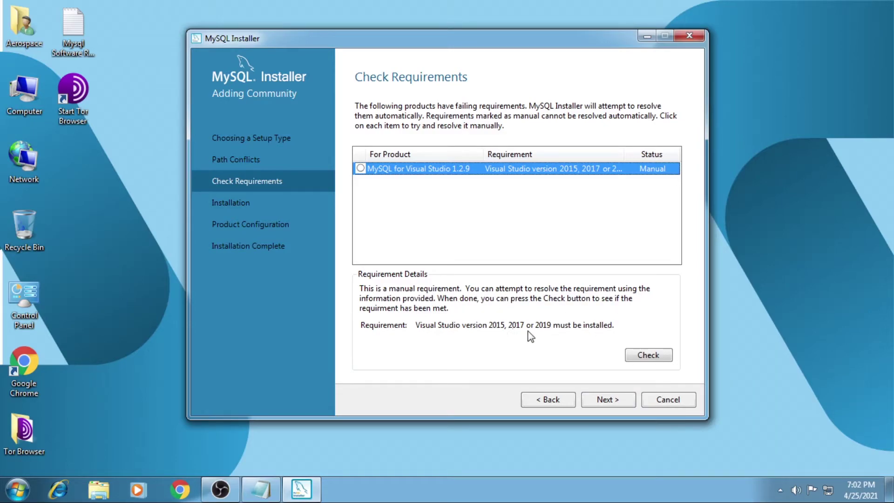
pyautogui.click(638, 356)
pyautogui.click(601, 302)
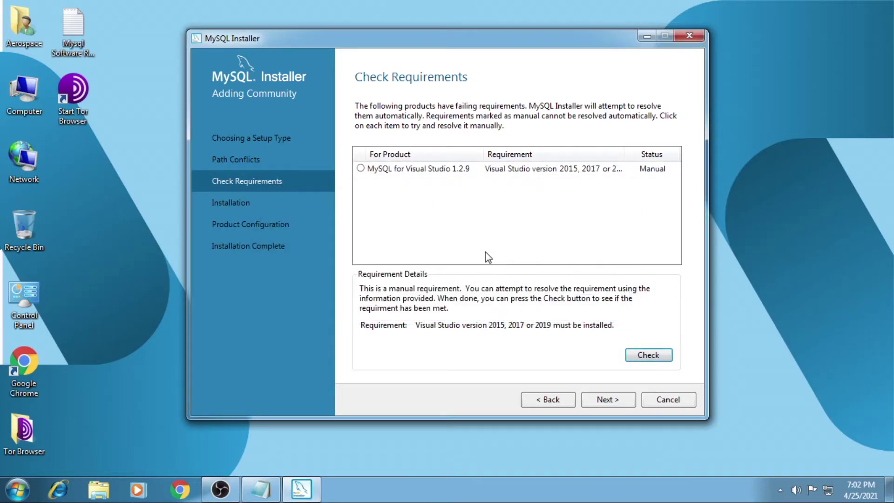
pyautogui.click(608, 398)
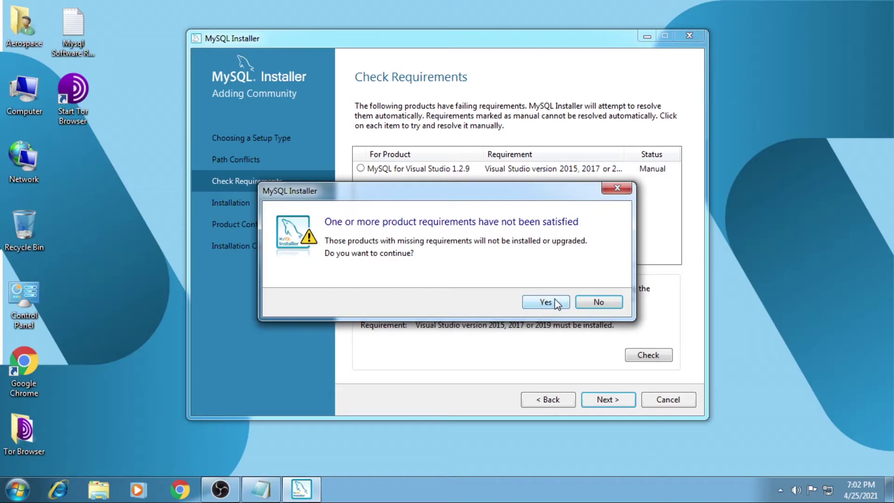
pyautogui.click(556, 300)
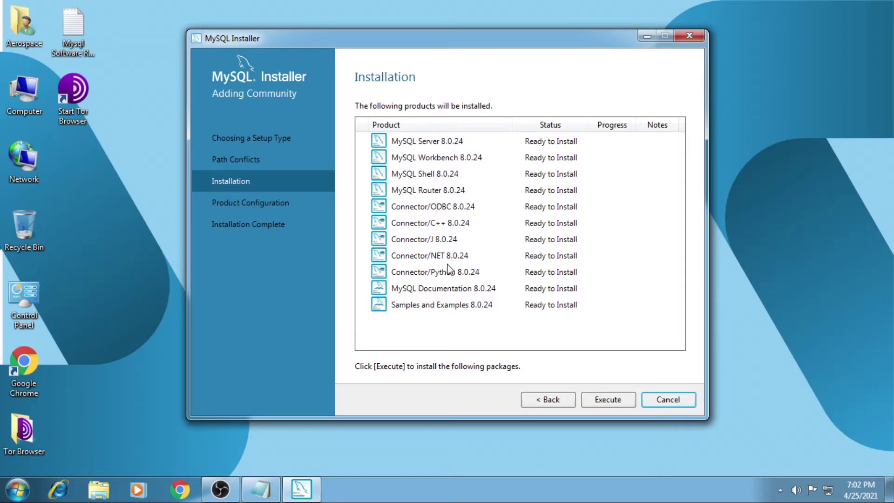
# Step: Install all eleven 8.0.24 products and advance to Product Configuration once complete
pyautogui.click(606, 400)
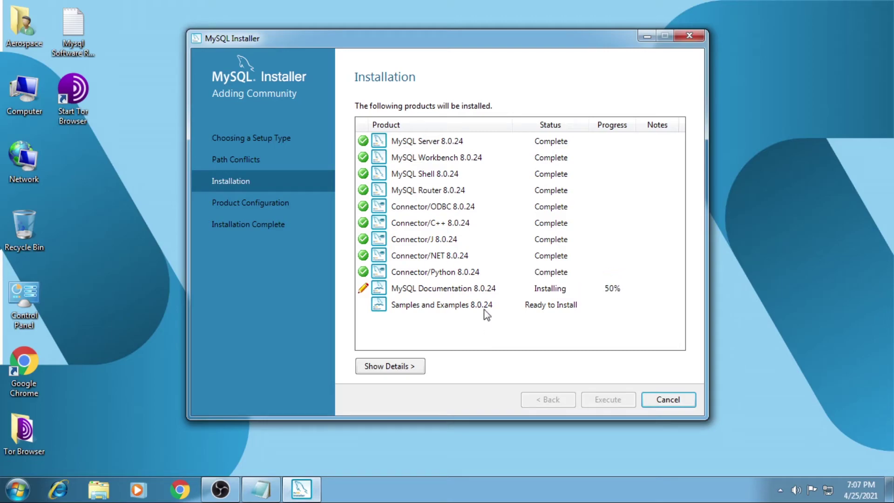
pyautogui.rightClick(741, 94)
pyautogui.rightClick(783, 133)
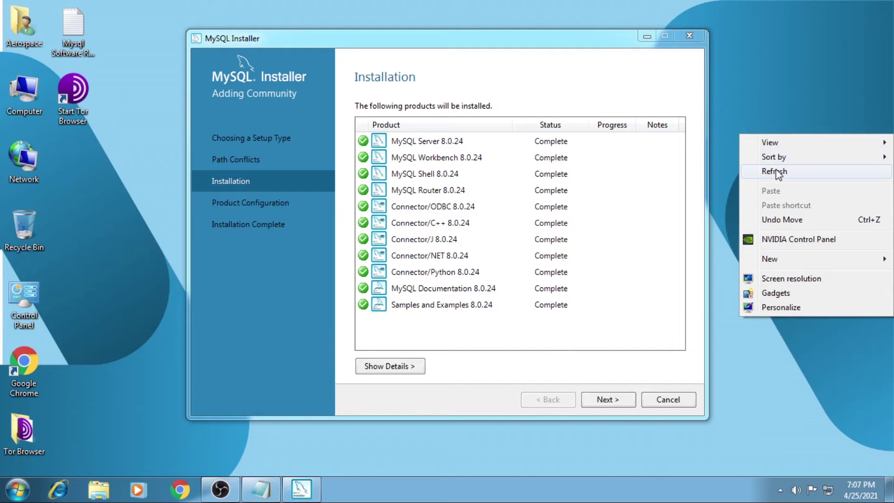
pyautogui.click(775, 172)
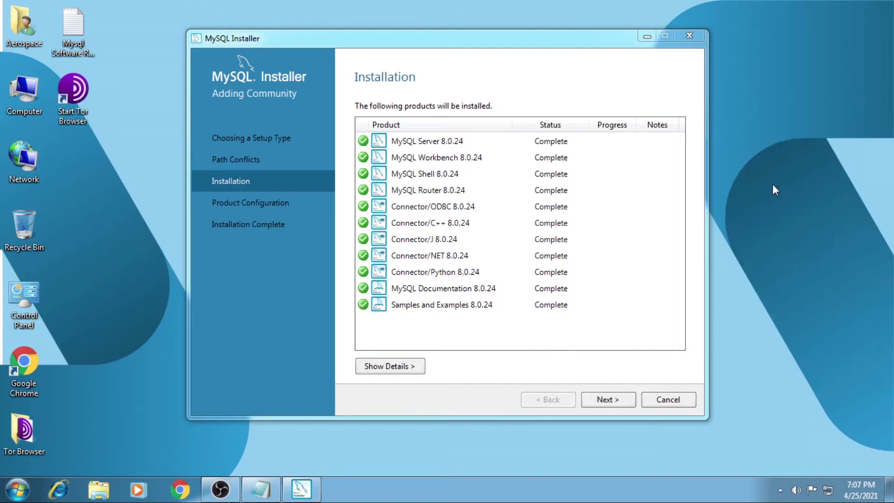
pyautogui.click(609, 401)
pyautogui.click(609, 401)
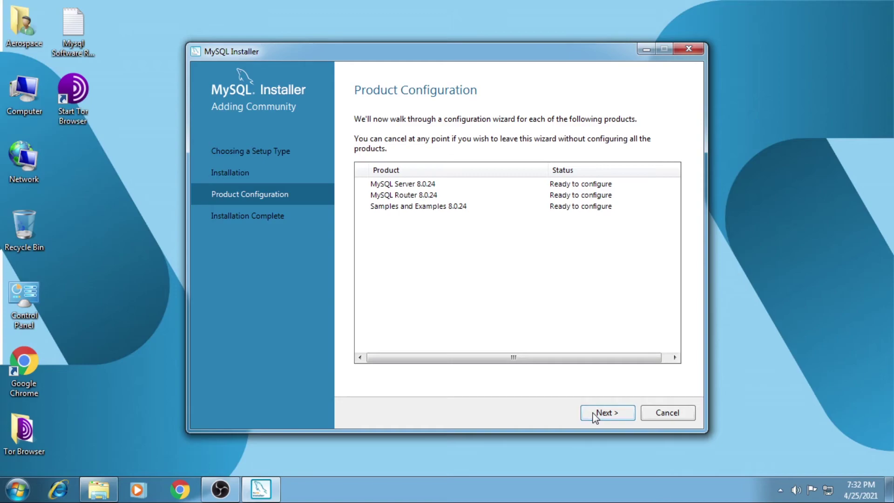
# Step: Keep Development Computer networking and strong password authentication for MySQL Server 8.0.24
pyautogui.click(596, 413)
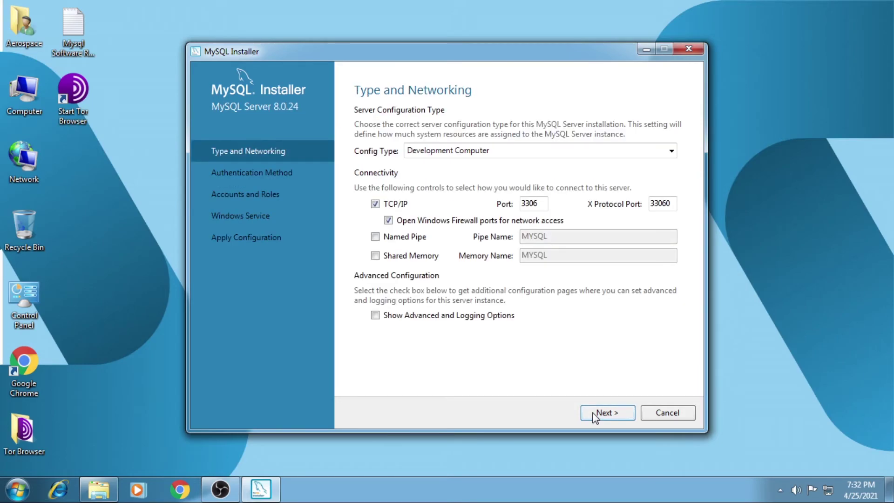
pyautogui.click(600, 411)
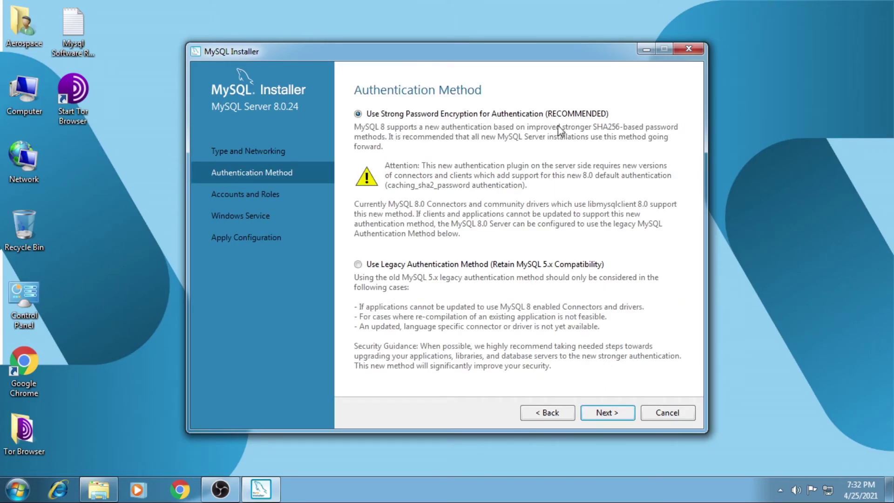
pyautogui.click(604, 413)
# Step: Enter and confirm the root account password, then continue to the Windows Service step
pyautogui.click(507, 145)
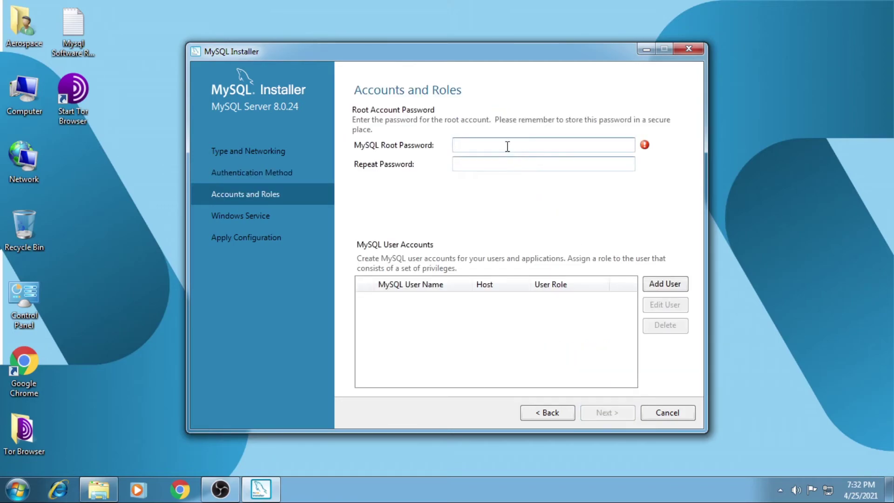
pyautogui.write('12345')
pyautogui.click(507, 167)
pyautogui.write('12345')
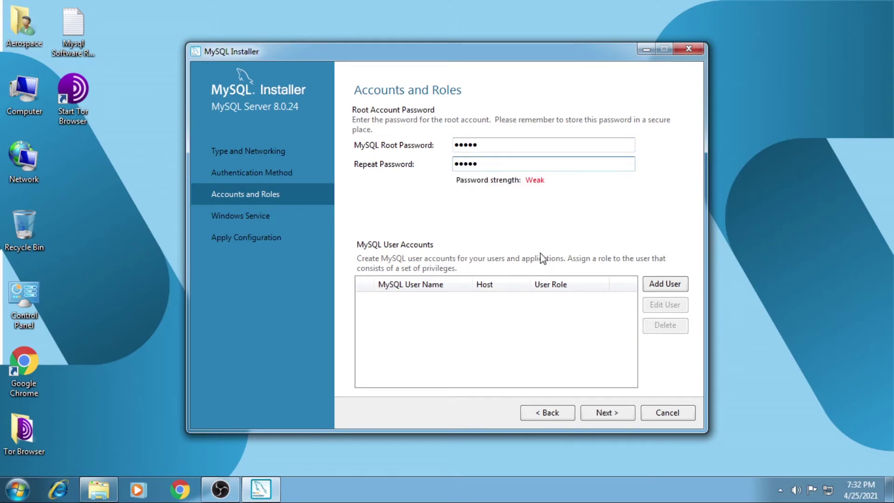
pyautogui.click(604, 416)
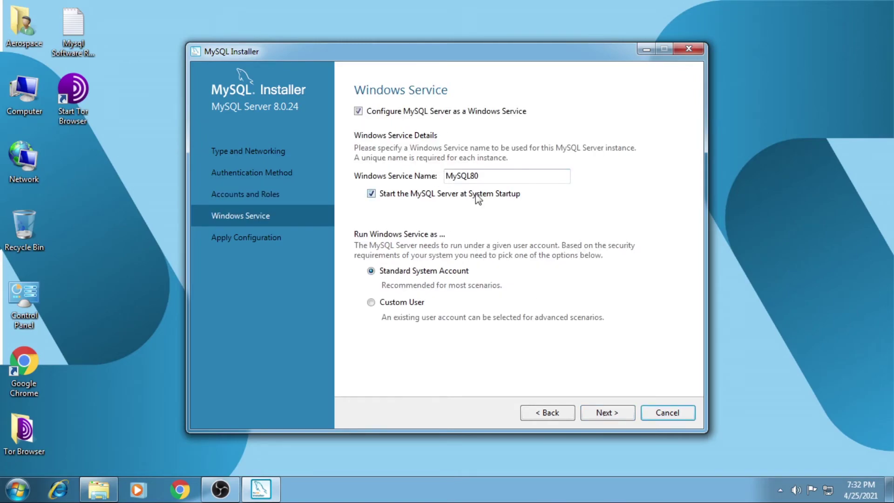
# Step: Keep the MySQL80 Windows service and execute the server configuration through to Finish
pyautogui.click(602, 419)
pyautogui.click(592, 417)
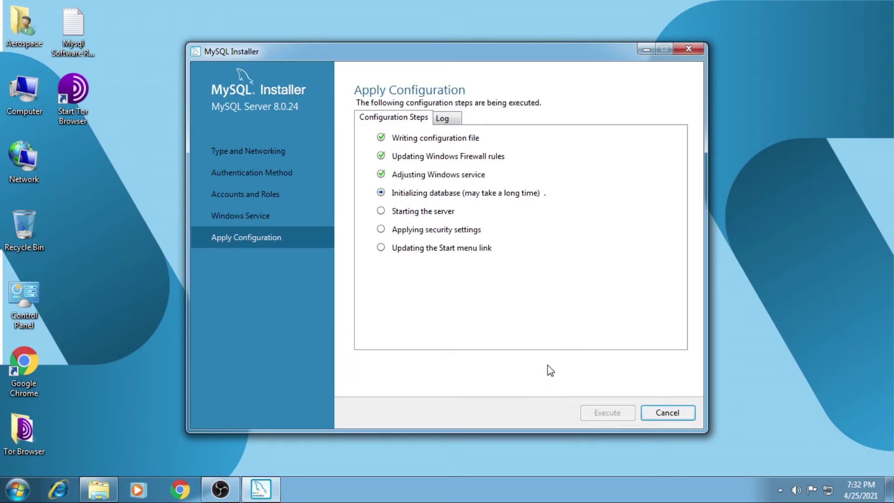
pyautogui.rightClick(786, 160)
pyautogui.click(784, 191)
pyautogui.rightClick(783, 188)
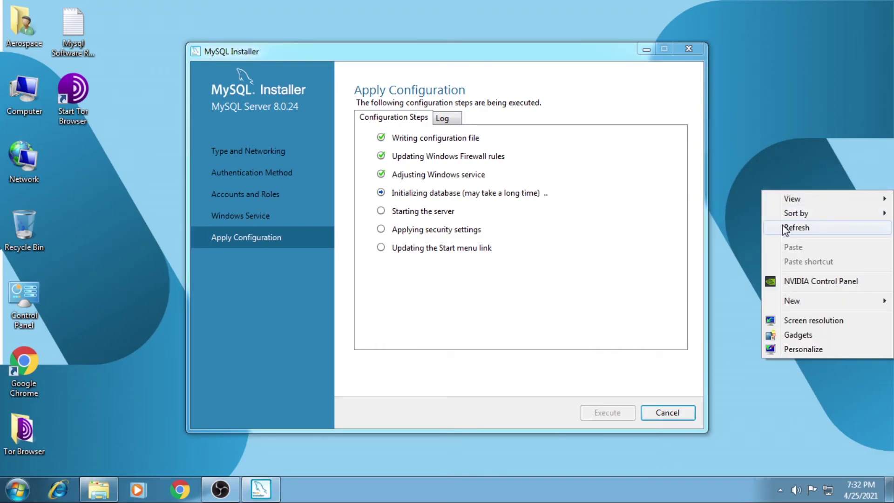
pyautogui.click(782, 225)
pyautogui.click(520, 331)
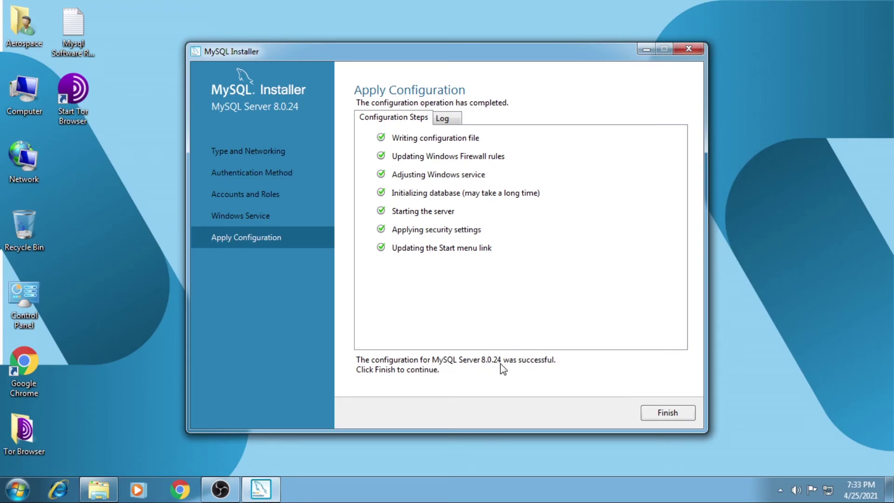
pyautogui.click(655, 414)
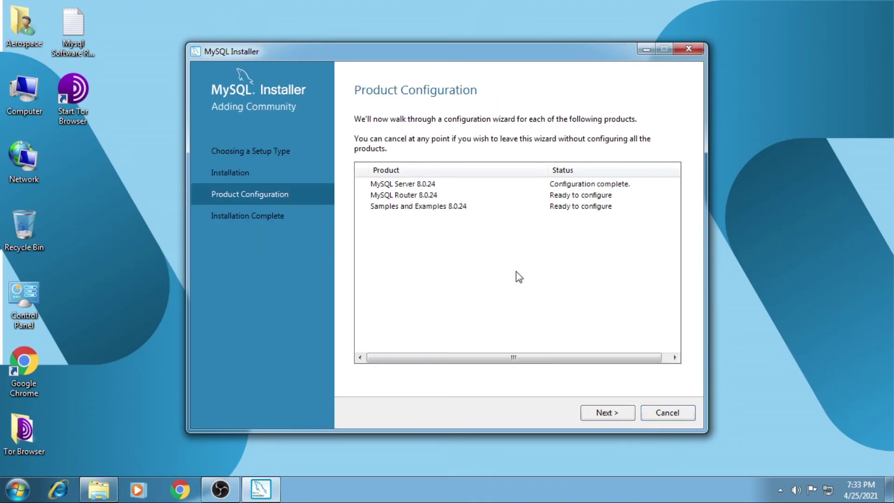
# Step: Skip the MySQL Router 8.0.24 cluster setup and move on to Samples and Examples
pyautogui.click(596, 415)
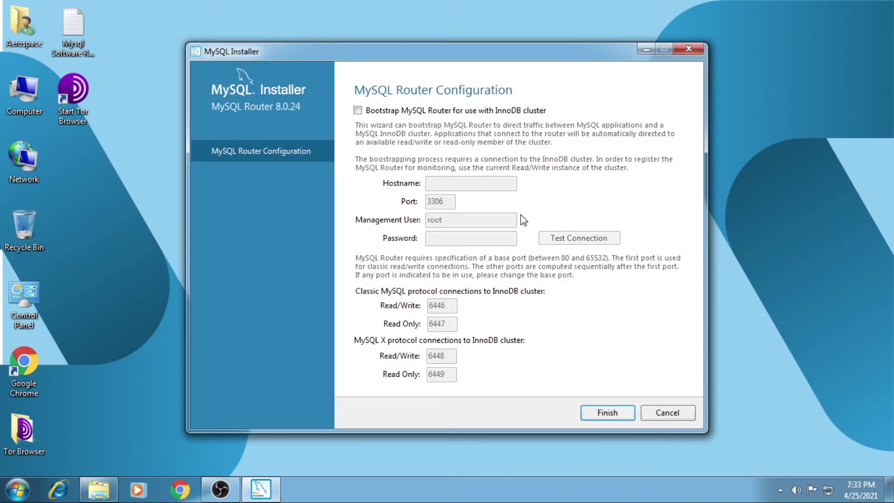
pyautogui.click(600, 413)
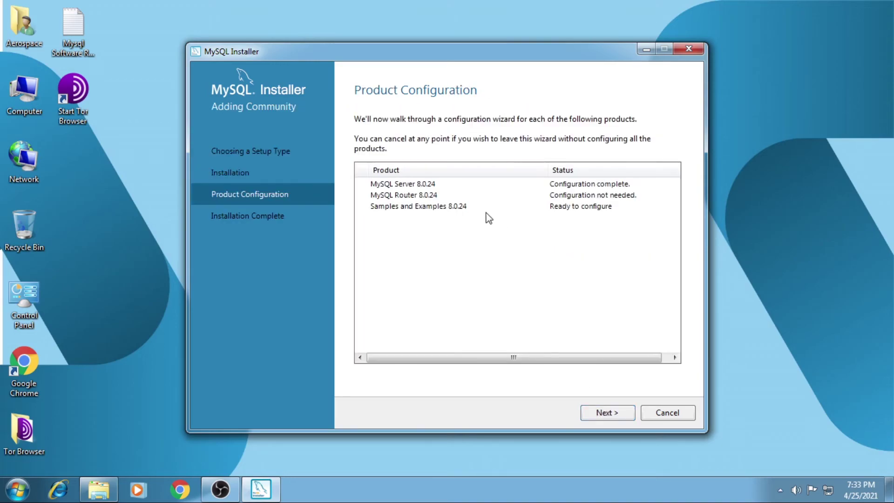
pyautogui.click(607, 417)
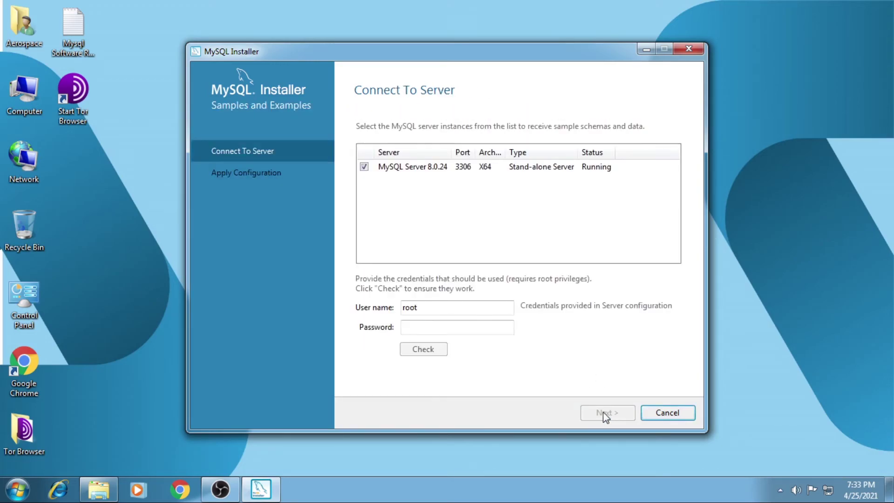
# Step: Verify the root password against the server and execute the Samples and Examples configuration
pyautogui.click(464, 329)
pyautogui.write('•••••')
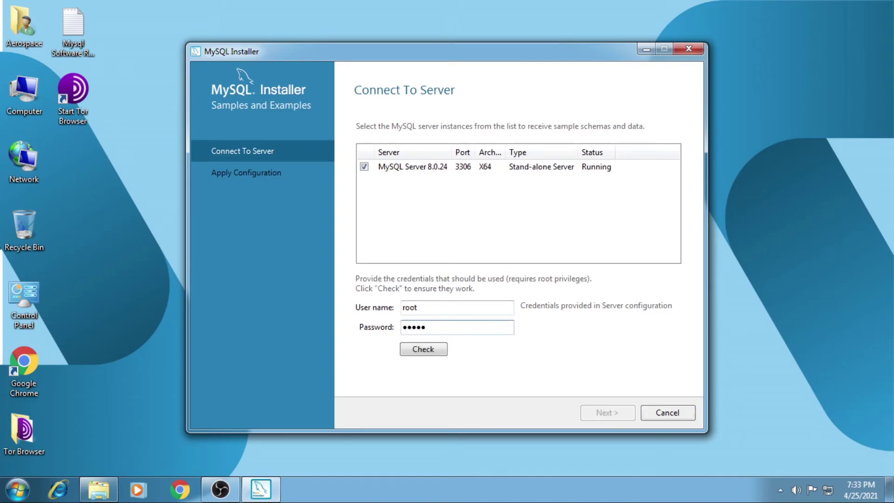
pyautogui.click(433, 352)
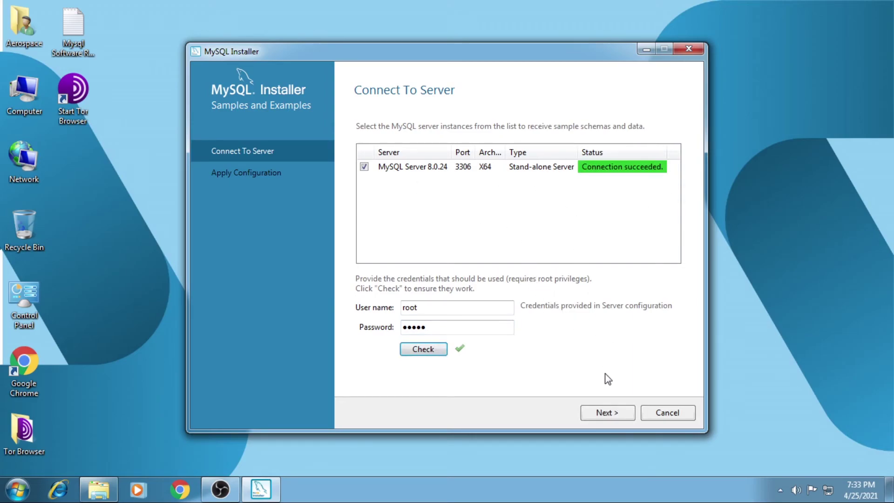
pyautogui.click(606, 413)
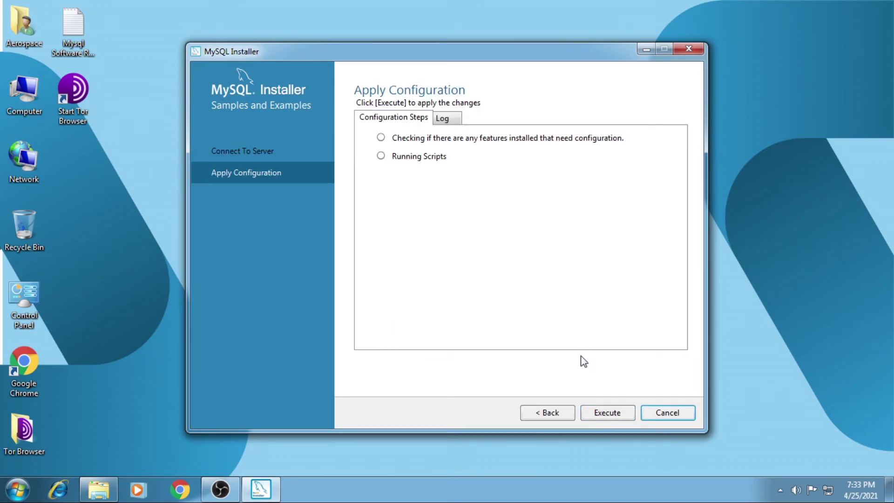
pyautogui.click(588, 413)
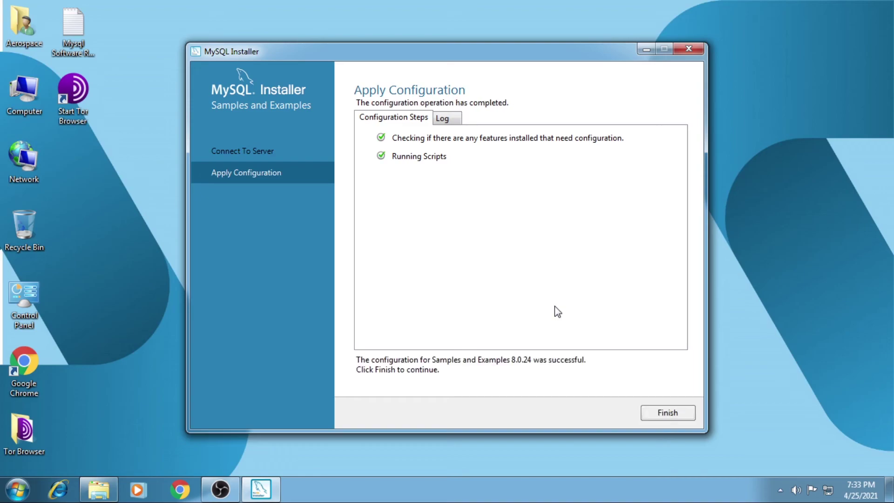
pyautogui.click(667, 414)
# Step: Finish MySQL Installer, launching Workbench and Shell, and close the MySQL Shell console
pyautogui.click(614, 414)
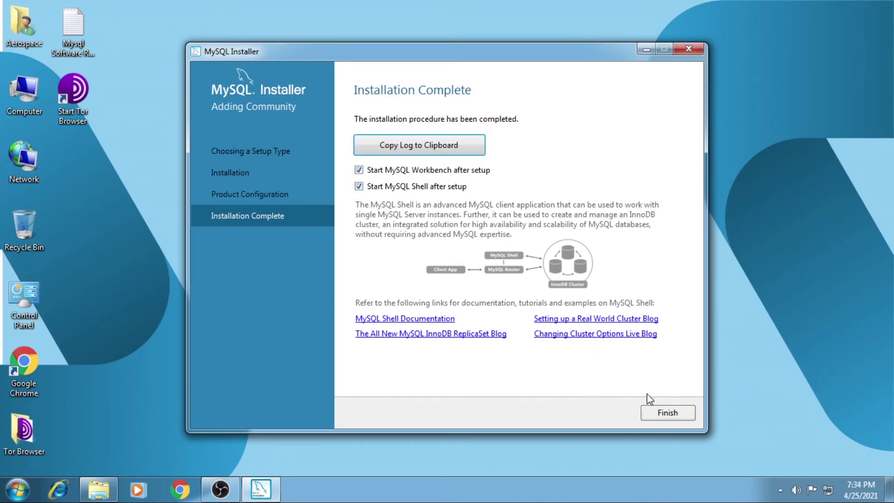
pyautogui.click(666, 412)
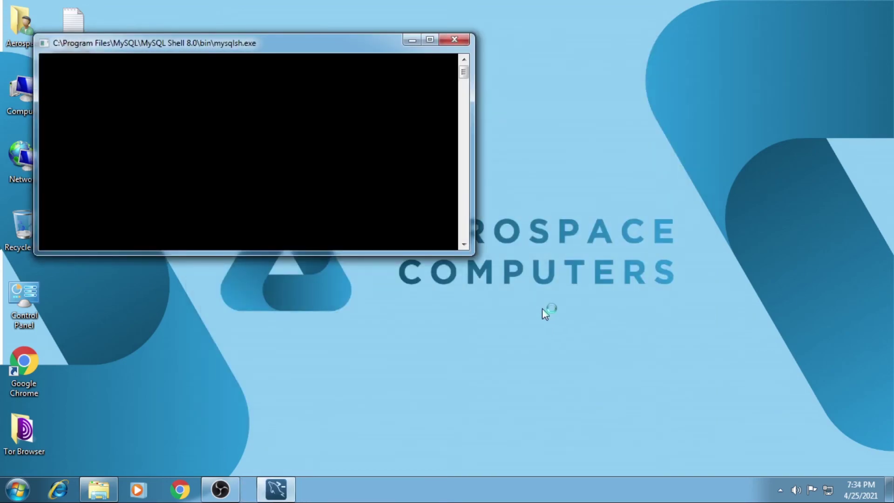
pyautogui.moveTo(303, 45); pyautogui.dragTo(433, 66)
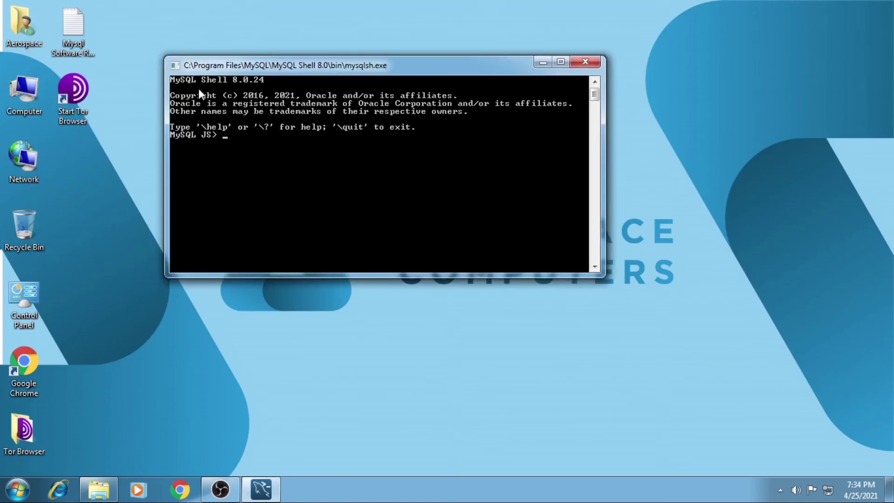
pyautogui.click(586, 63)
pyautogui.rightClick(627, 43)
pyautogui.click(659, 80)
pyautogui.rightClick(657, 75)
pyautogui.click(677, 119)
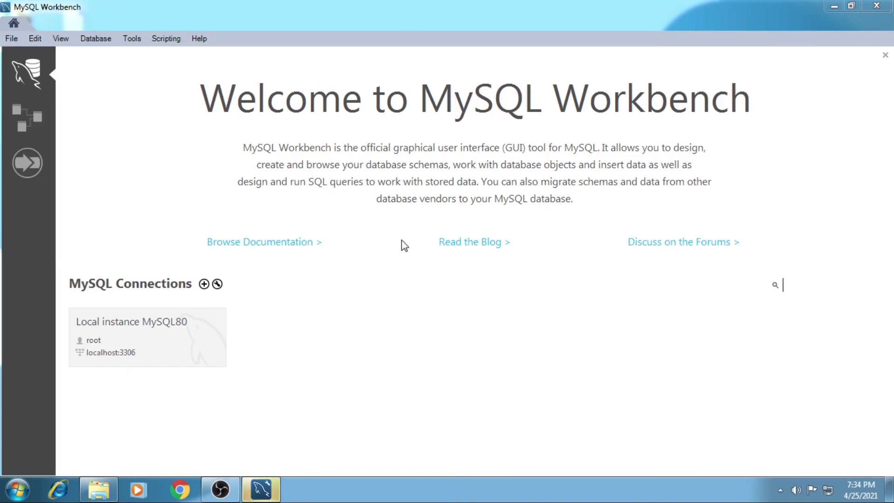
# Step: Connect to Local instance MySQL80 with the root password saved in the vault
pyautogui.click(274, 487)
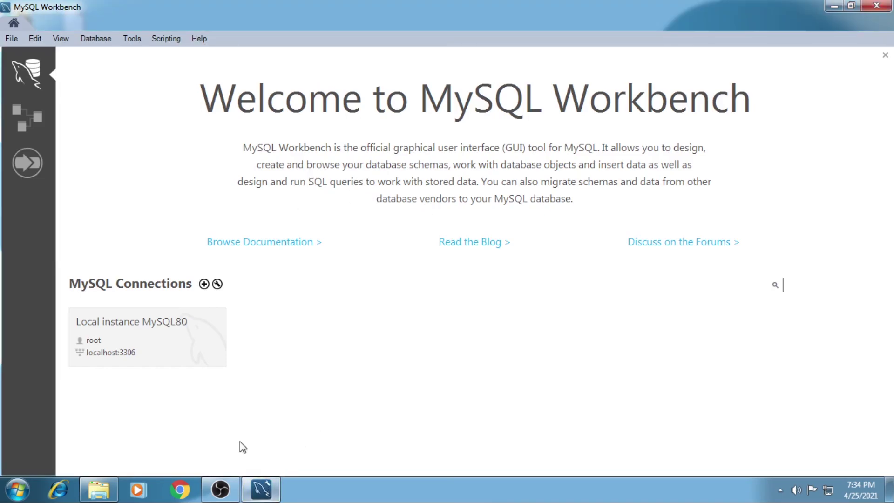
pyautogui.click(164, 339)
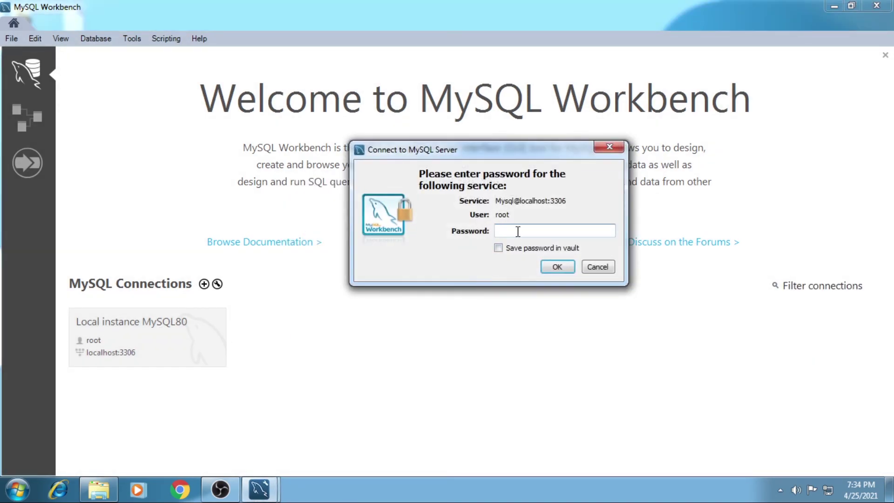
pyautogui.write('*****')
pyautogui.click(507, 248)
pyautogui.click(557, 267)
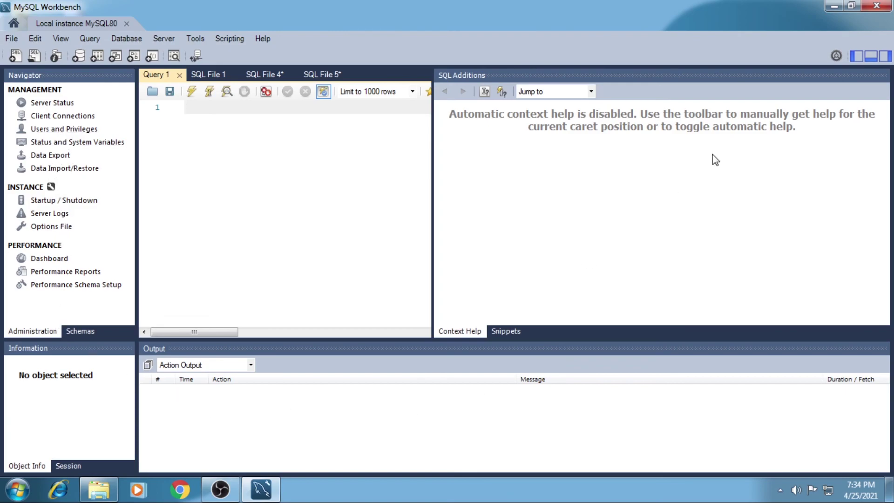
# Step: Open a new SQL tab, then close MySQL Workbench
pyautogui.click(16, 57)
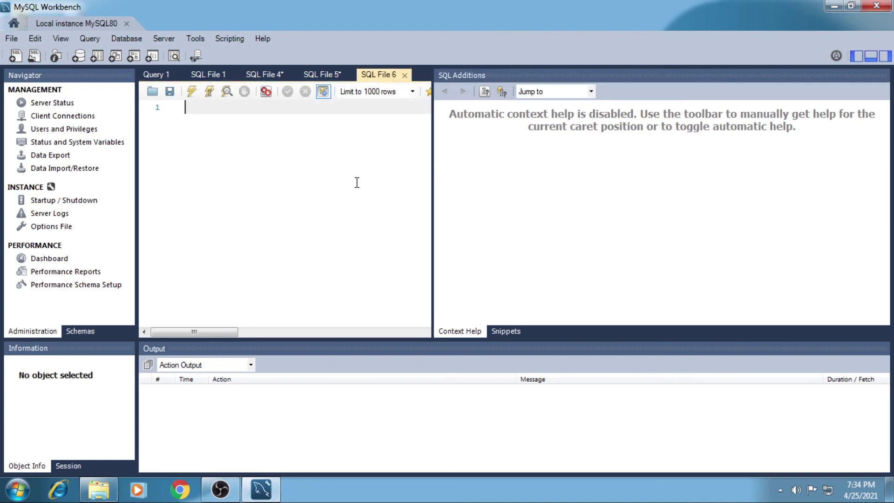
pyautogui.click(876, 6)
pyautogui.rightClick(476, 69)
pyautogui.click(515, 102)
pyautogui.rightClick(515, 101)
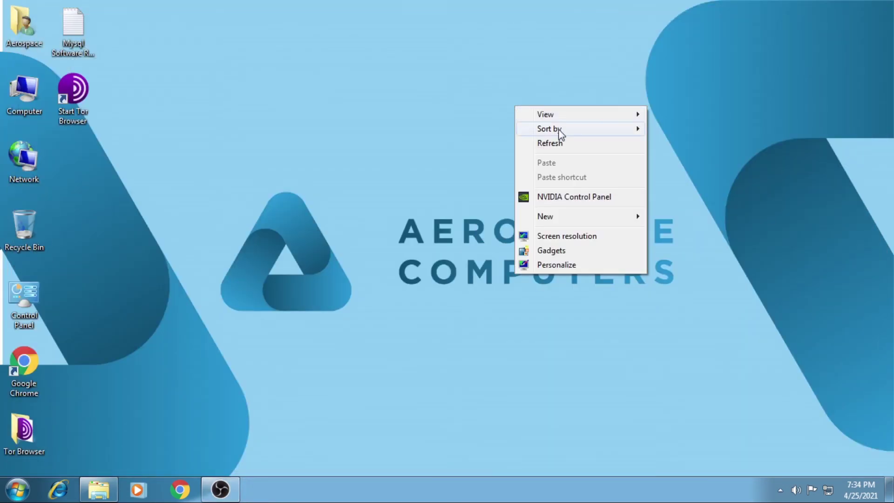
pyautogui.click(555, 142)
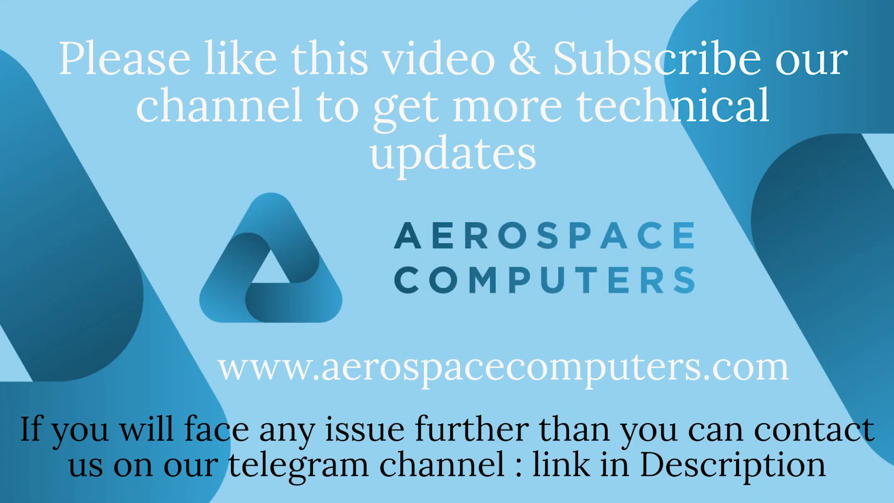